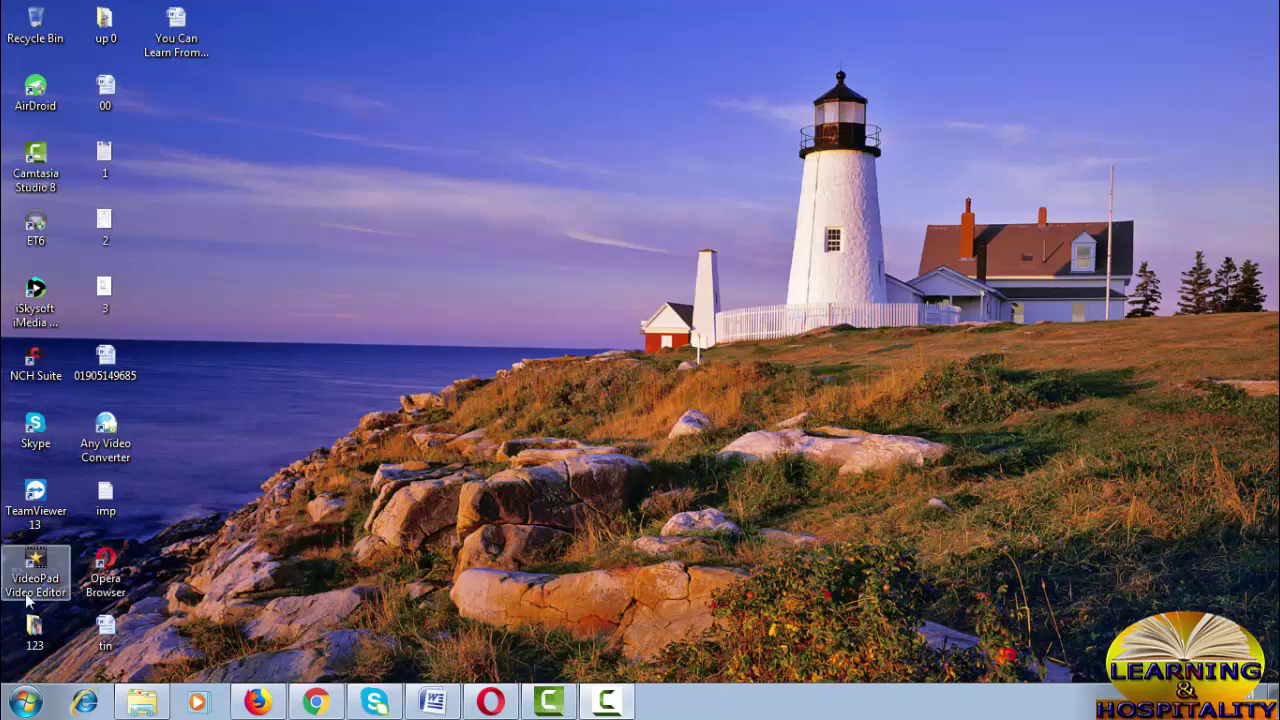
- Launch Adobe Photoshop 7.0 from the Start menu
left_click(30, 706)
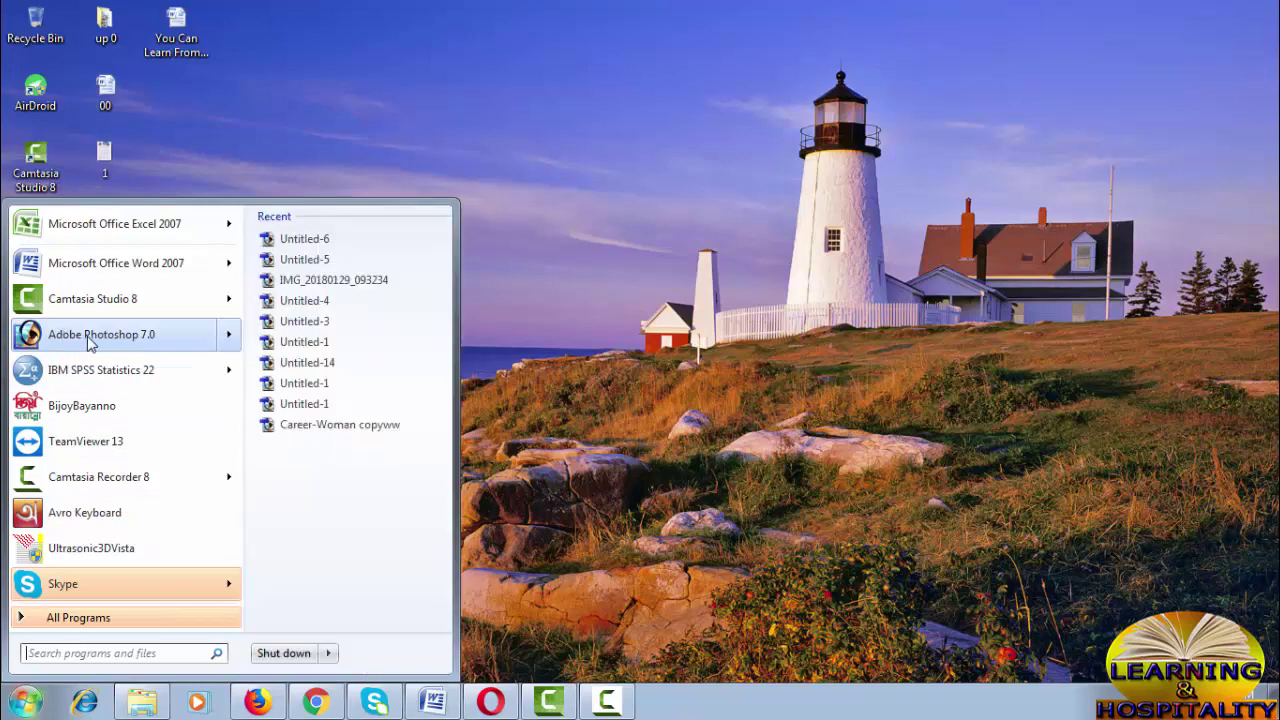
mouse_move(110, 334)
left_click(82, 338)
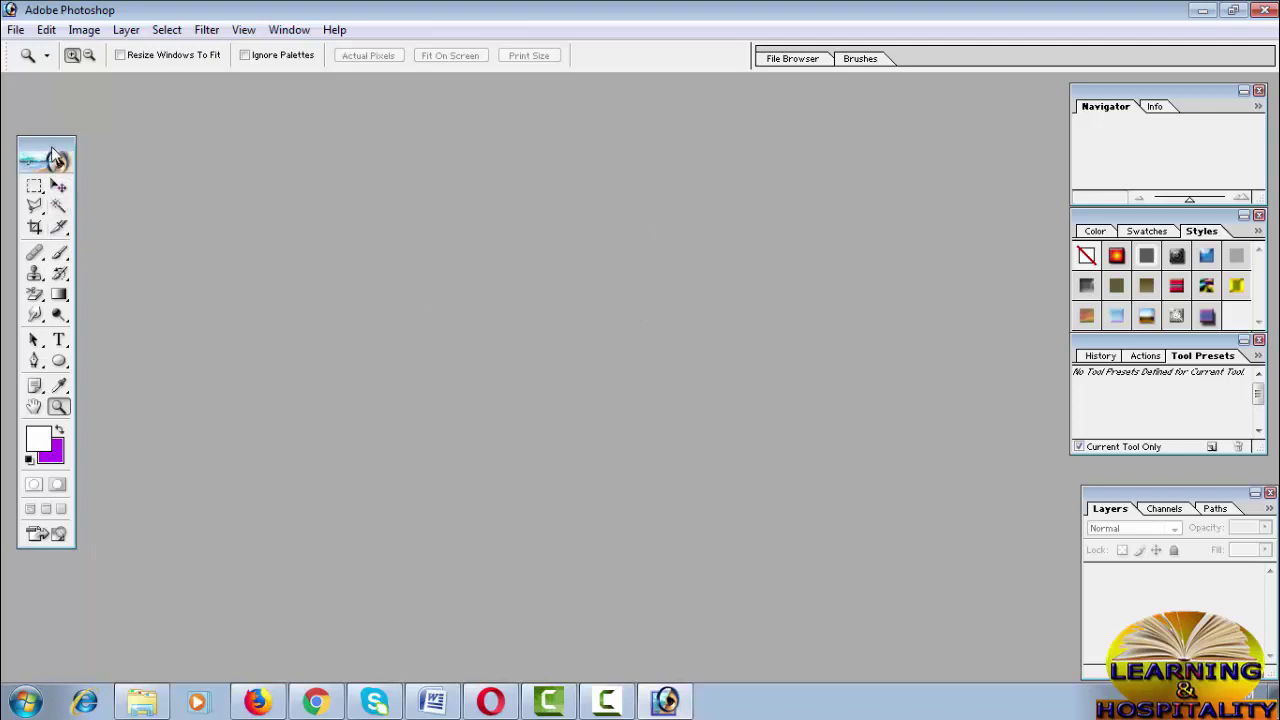
- Start a new document using the A4 preset size
mouse_move(57, 149)
left_mouse_down()
mouse_move(117, 137)
mouse_move(73, 167)
mouse_move(58, 162)
left_mouse_up()
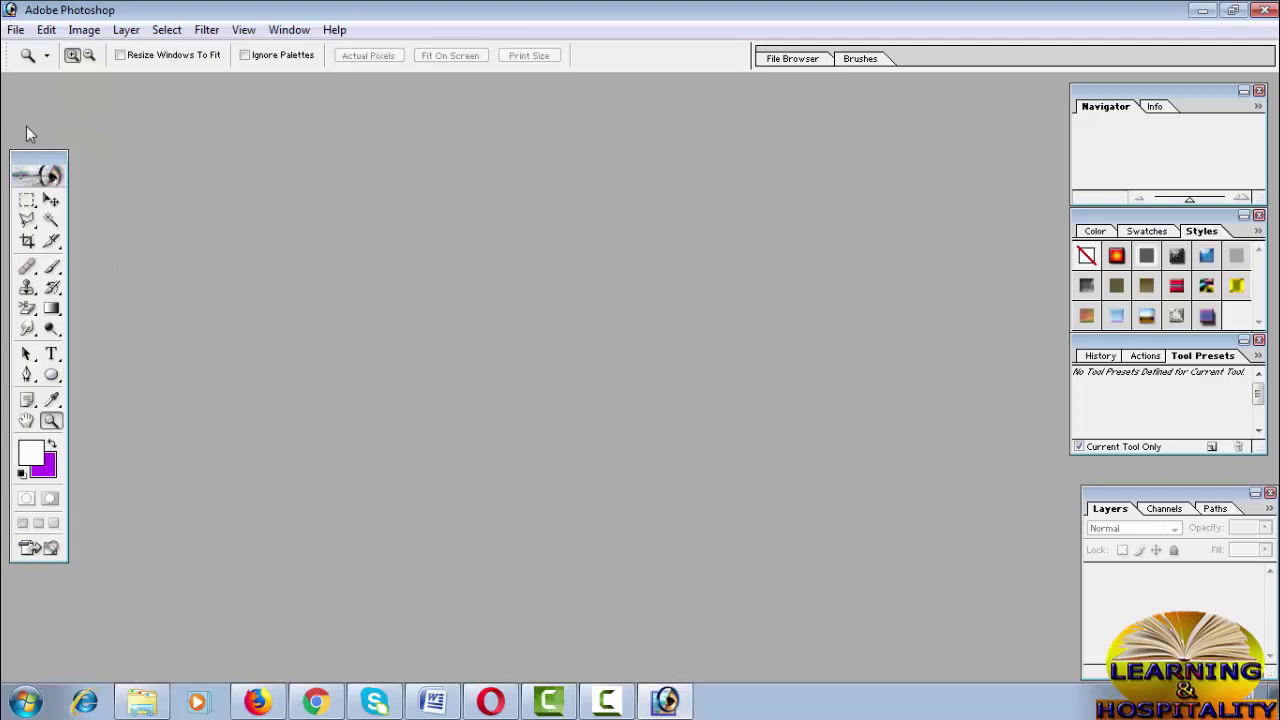
left_click(17, 32)
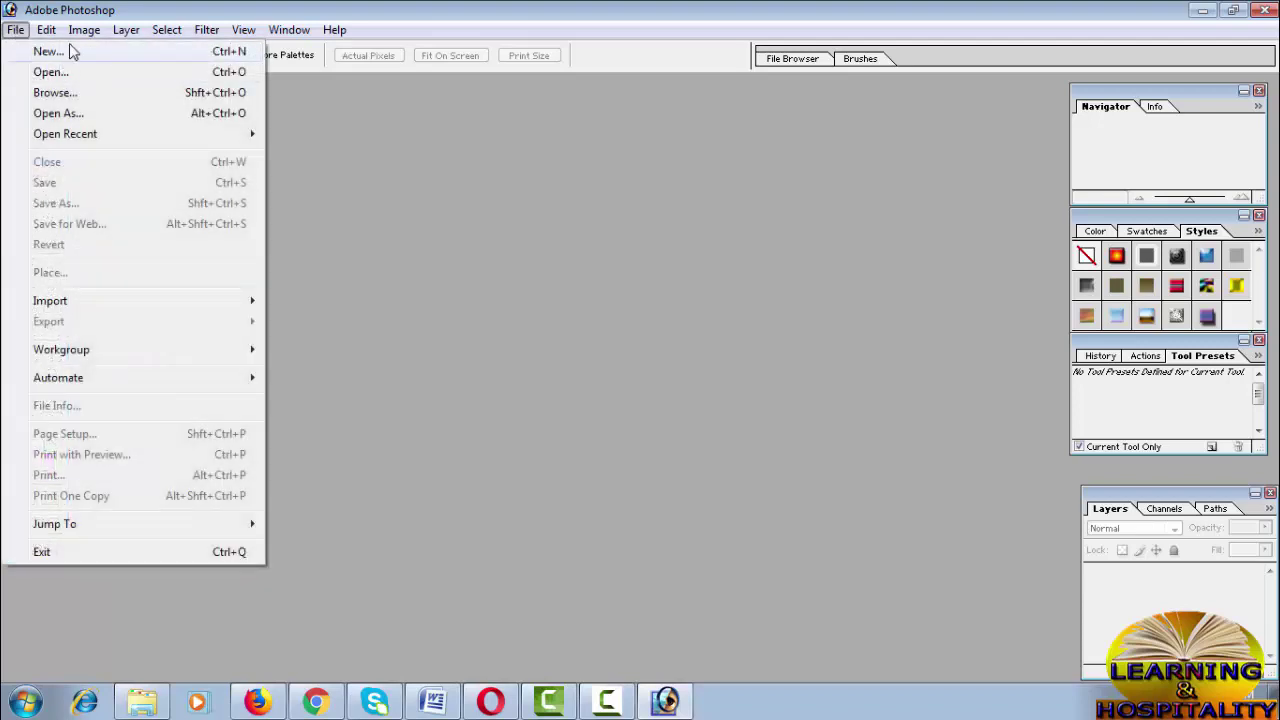
left_click(72, 55)
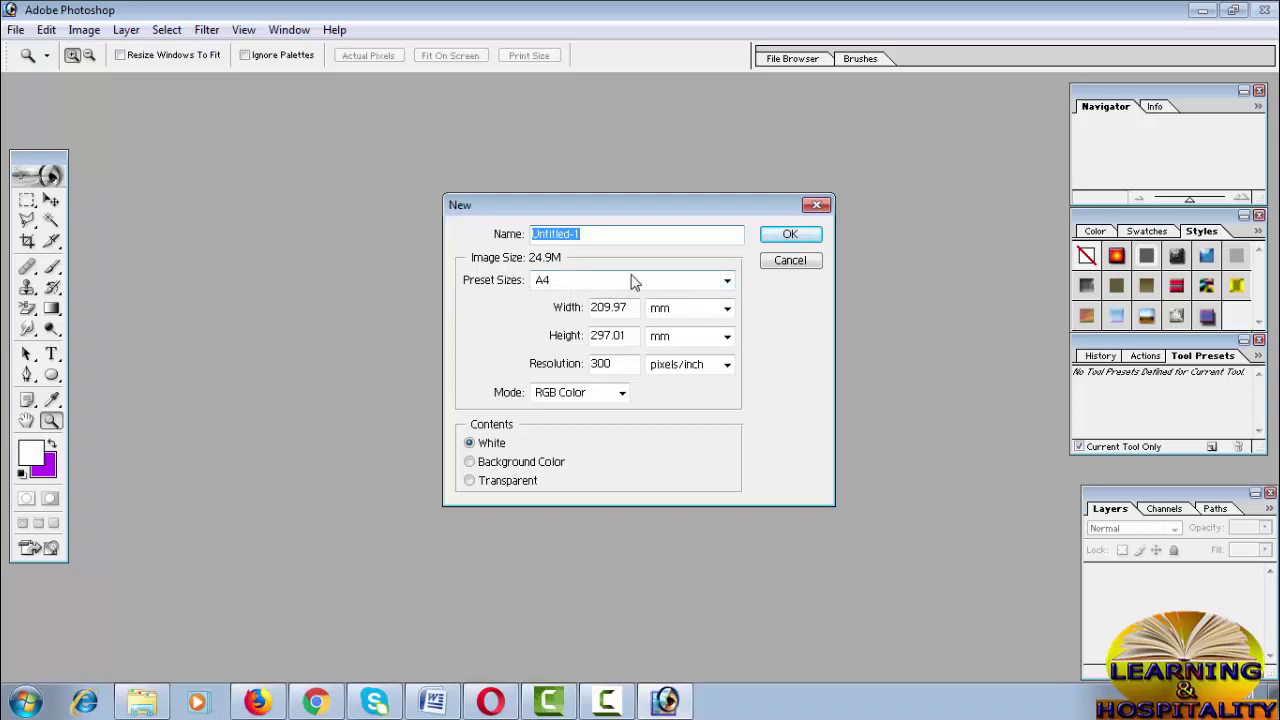
left_click(726, 282)
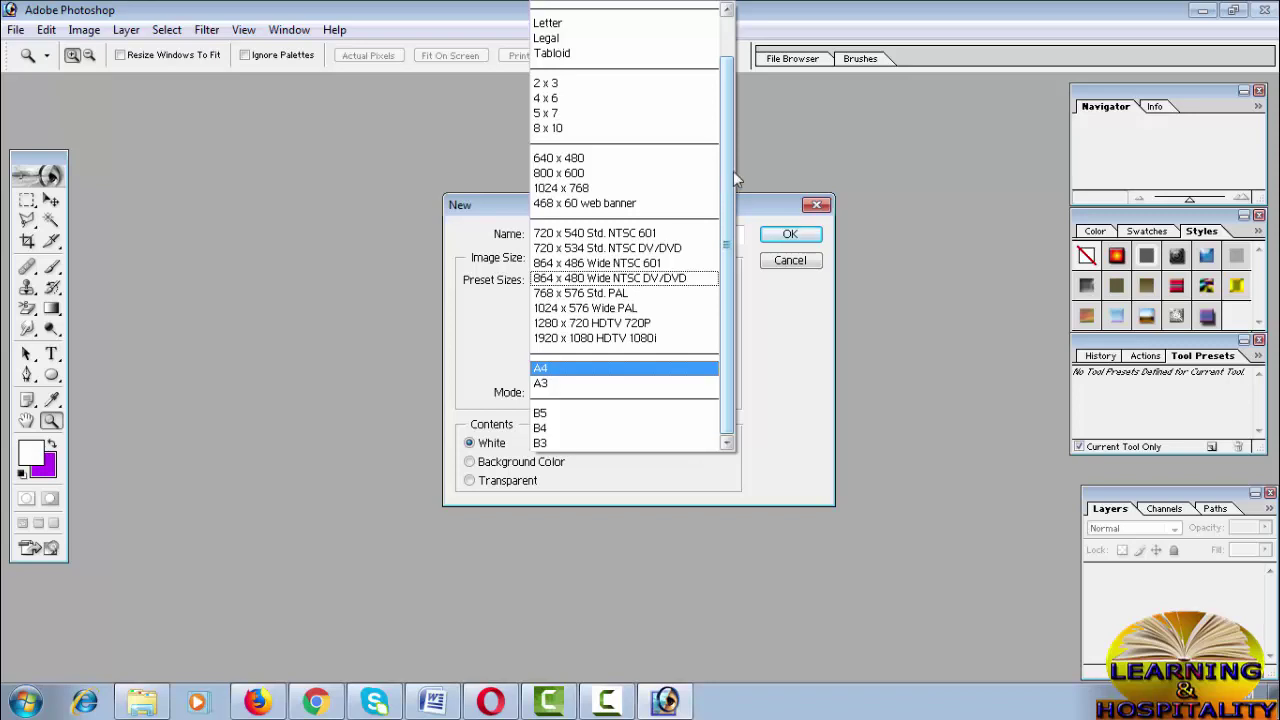
mouse_move(728, 190)
left_mouse_down()
mouse_move(726, 103)
mouse_move(726, 161)
left_mouse_up()
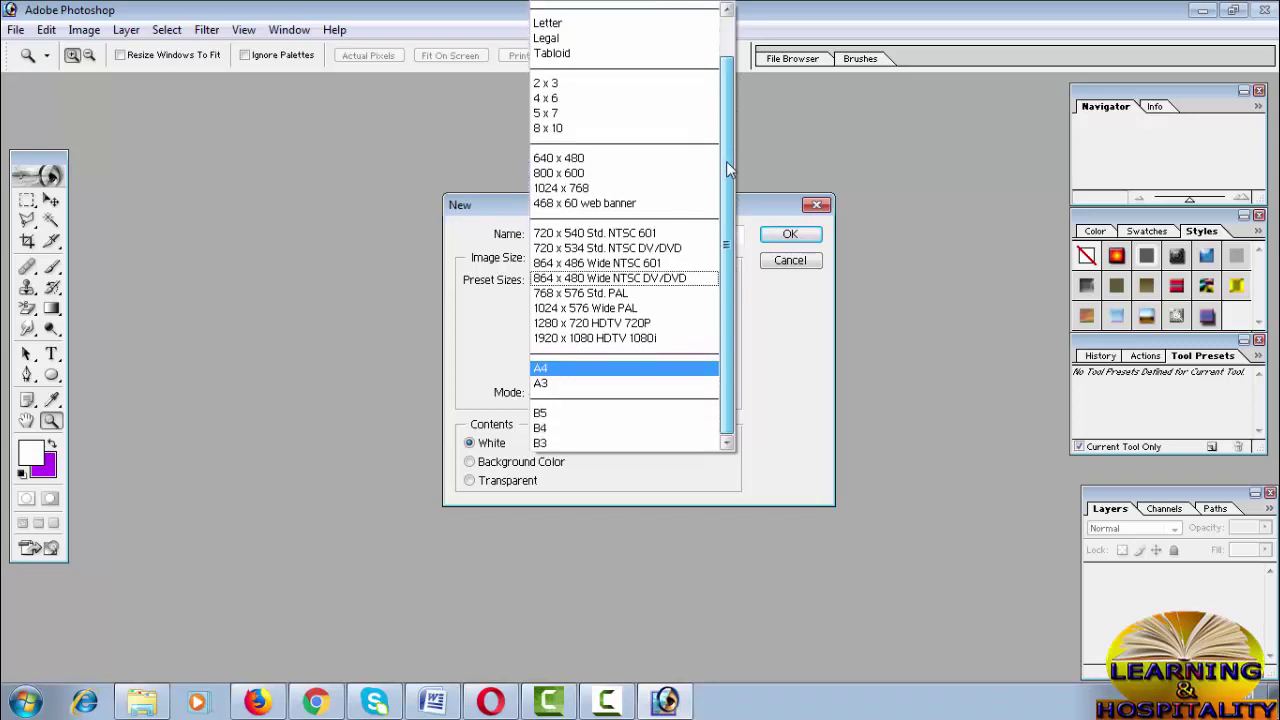
left_click(560, 368)
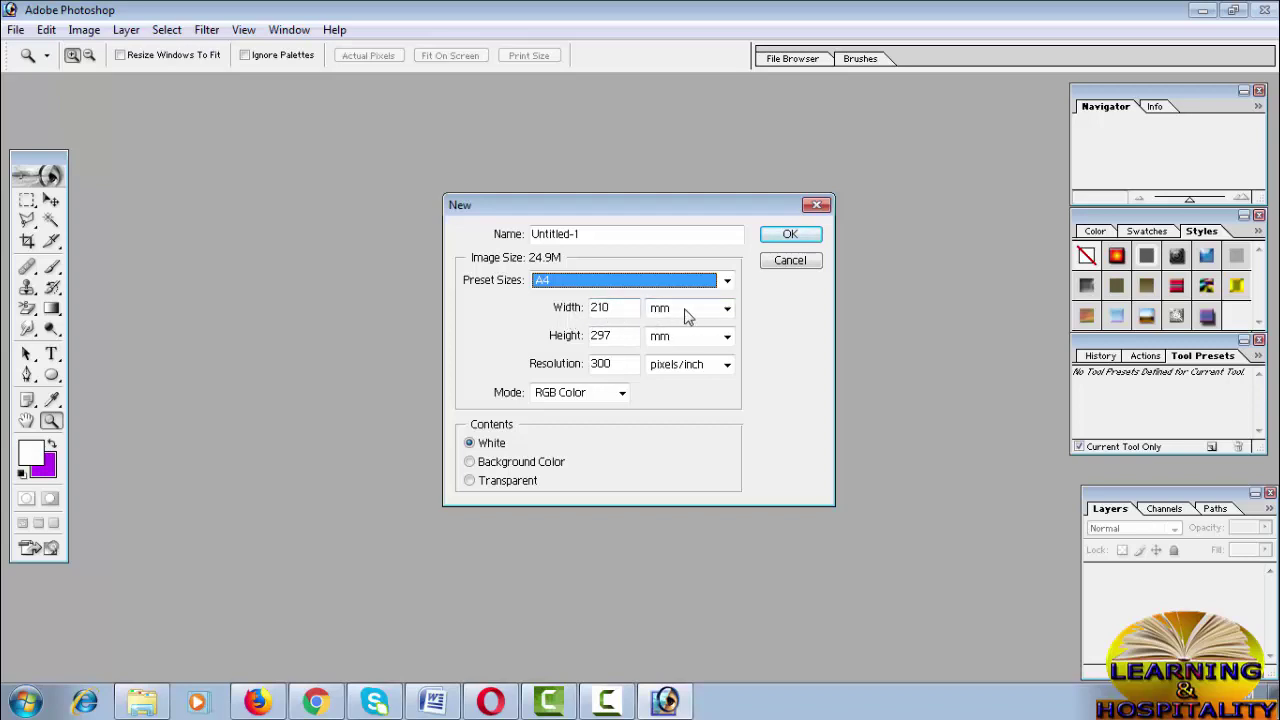
- Switch the document width unit to inches, showing 8.268
left_click(727, 310)
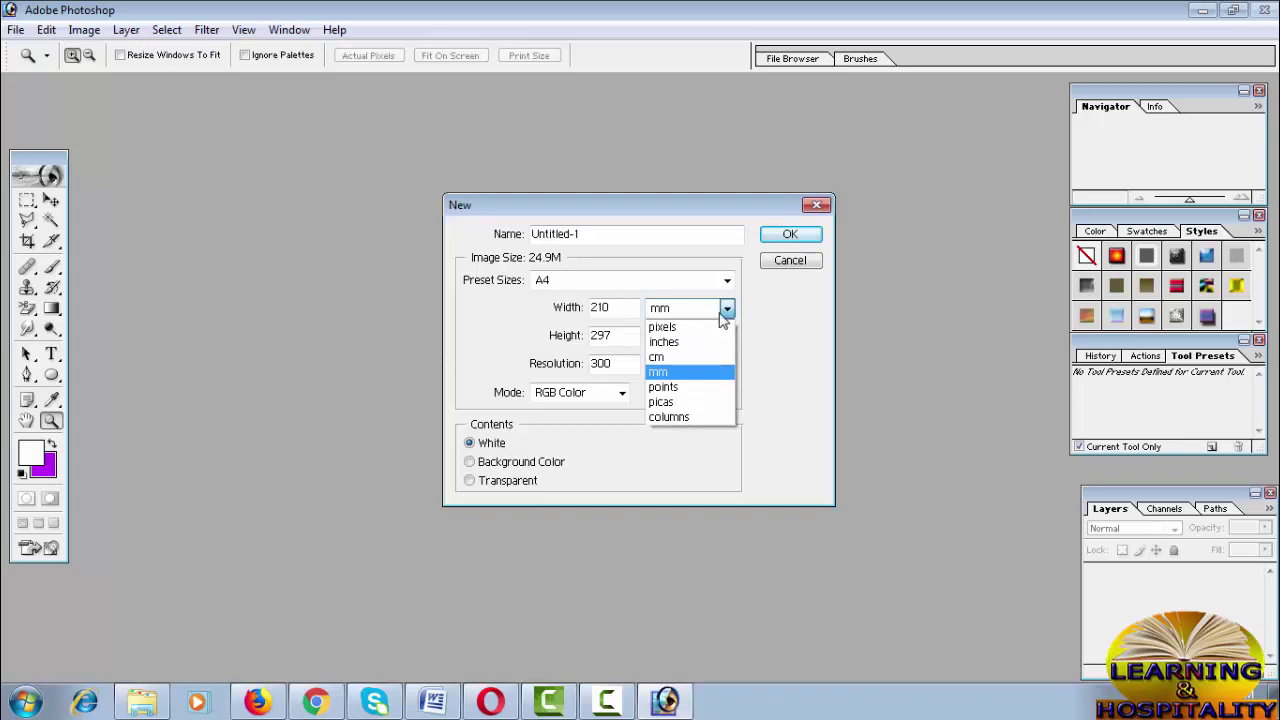
left_click(668, 357)
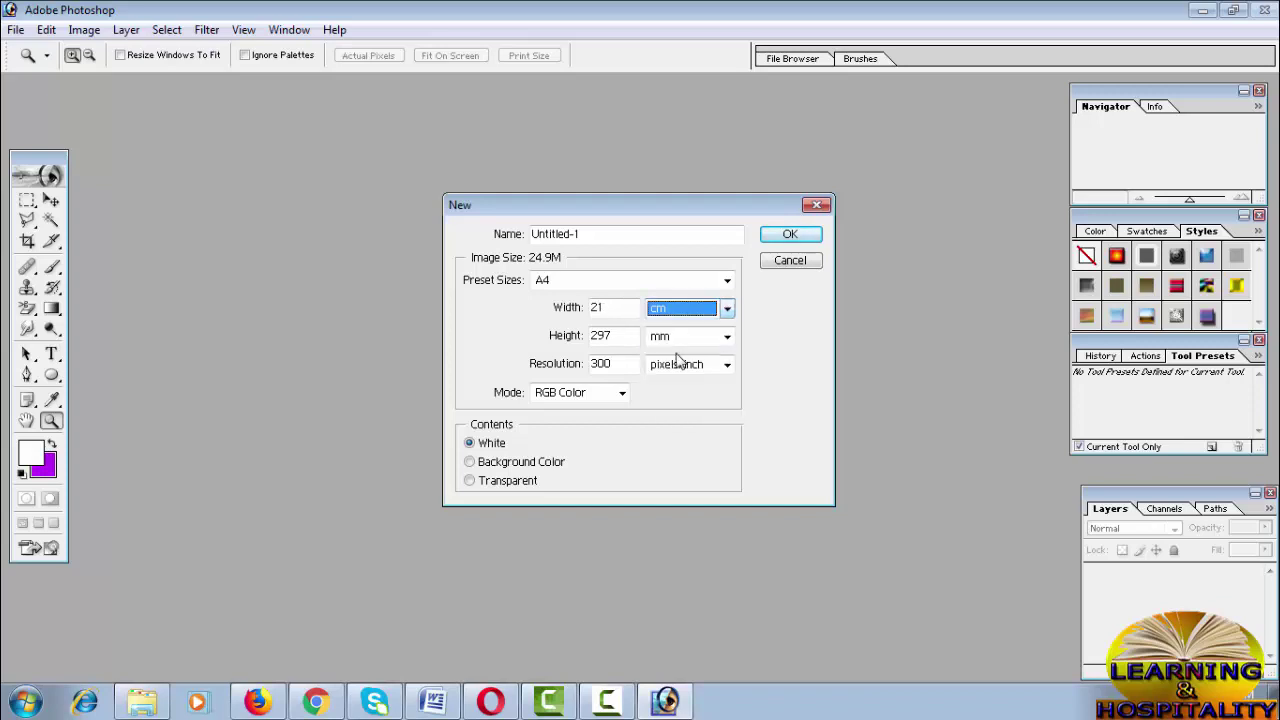
left_click(727, 309)
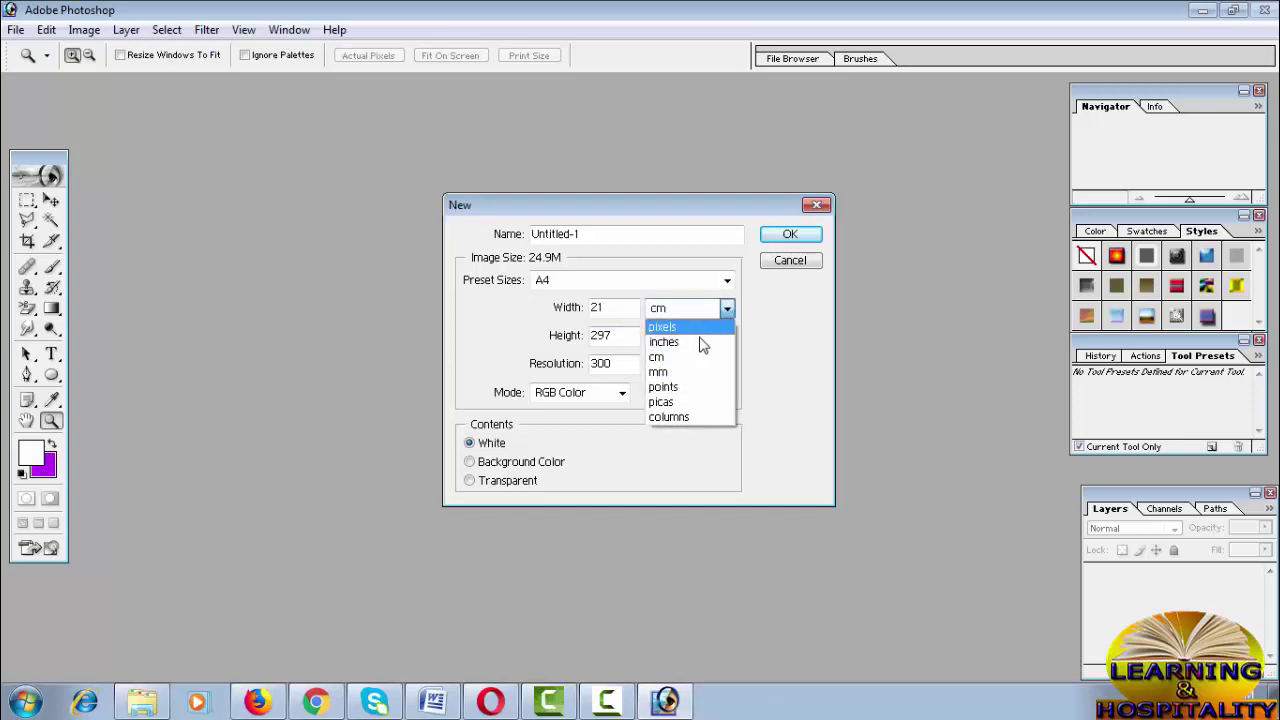
left_click(668, 342)
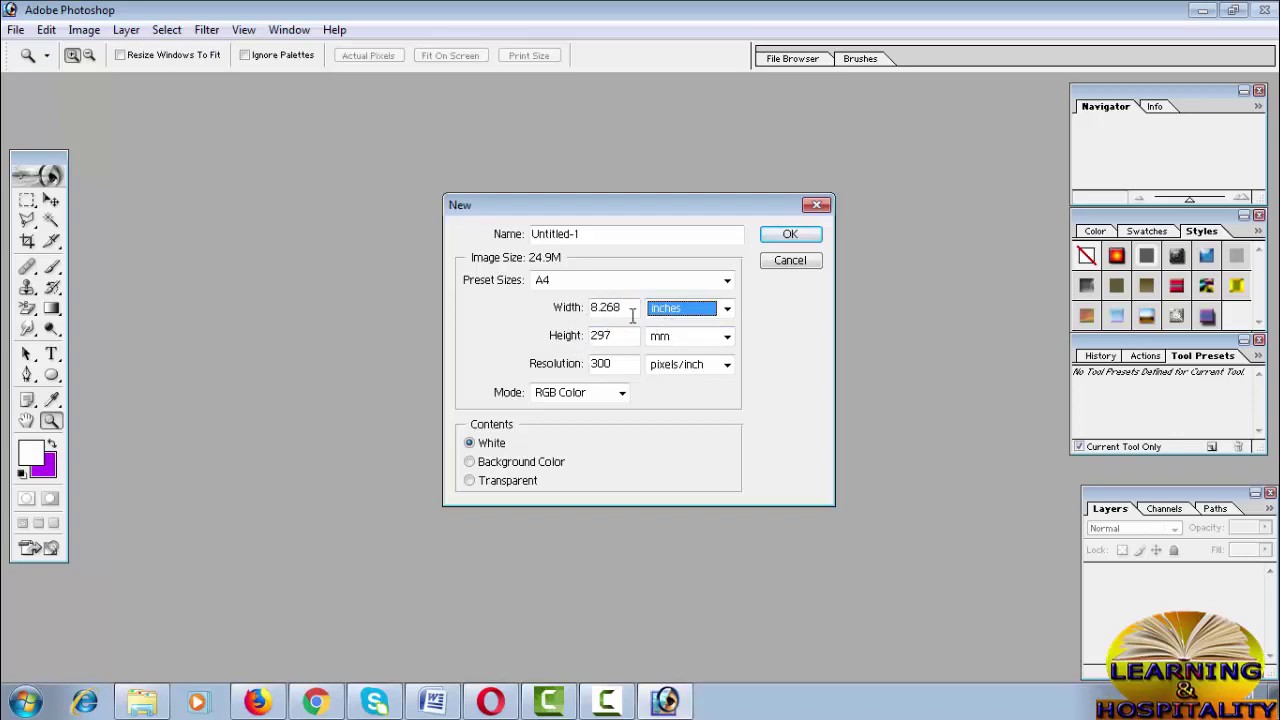
- Set height in inches with resolution 300 pixels/inch and create the A4 document
left_click(727, 337)
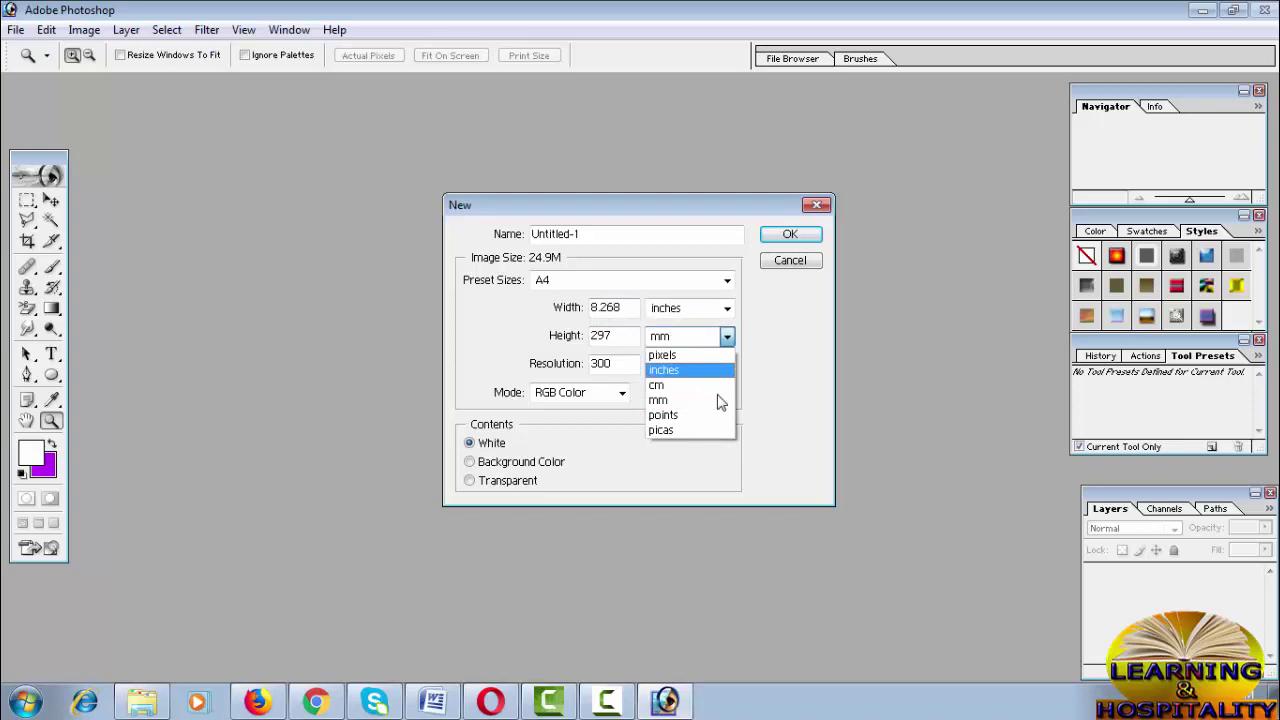
left_click(666, 371)
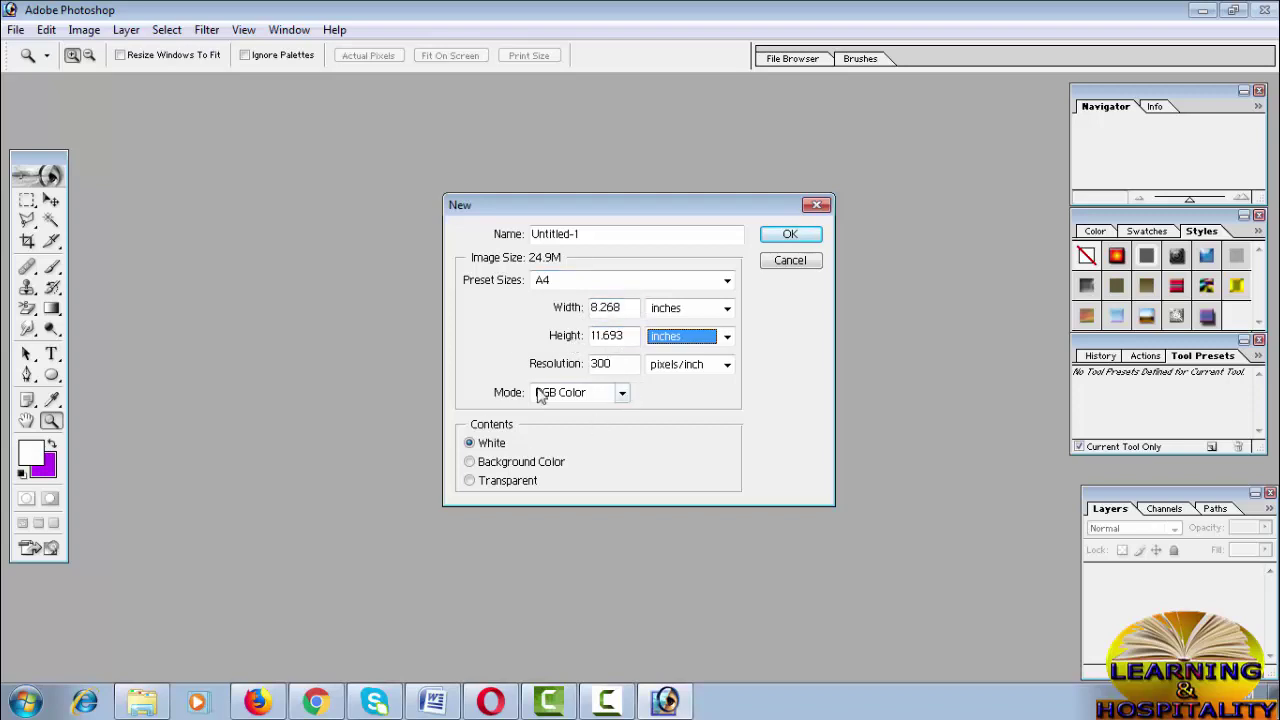
double_click(624, 367)
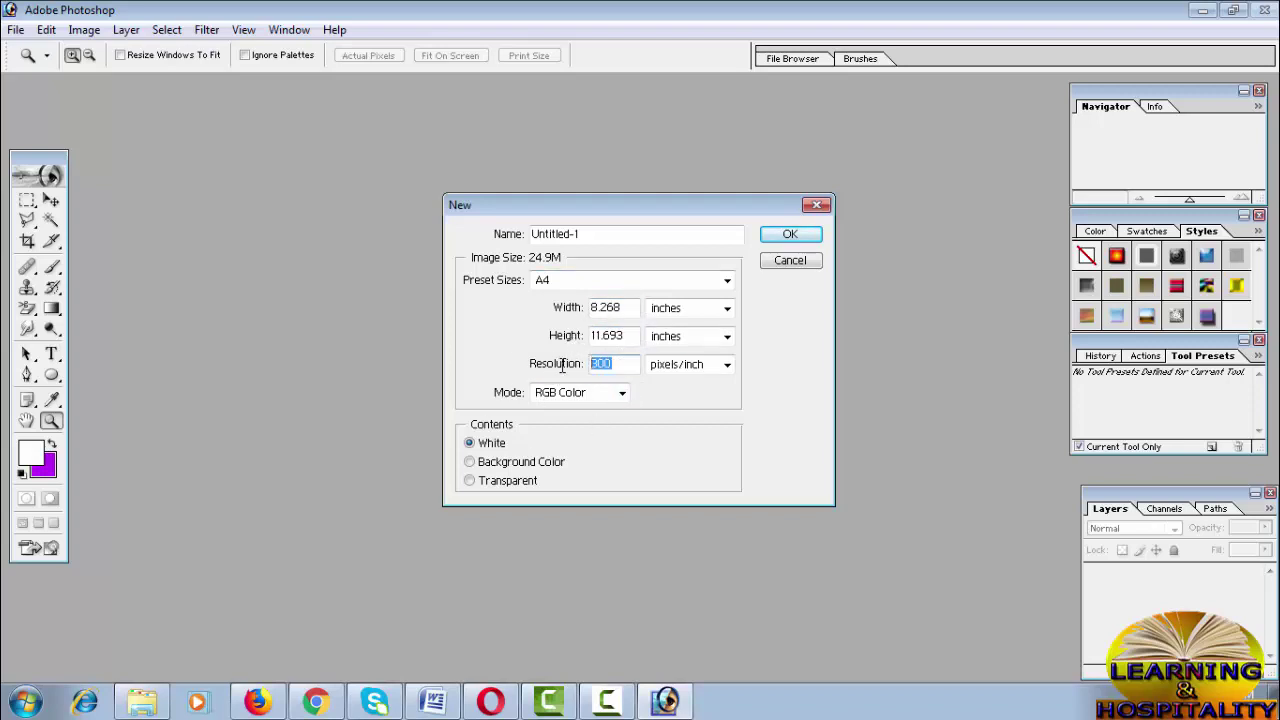
type("300")
double_click(631, 364)
type("200")
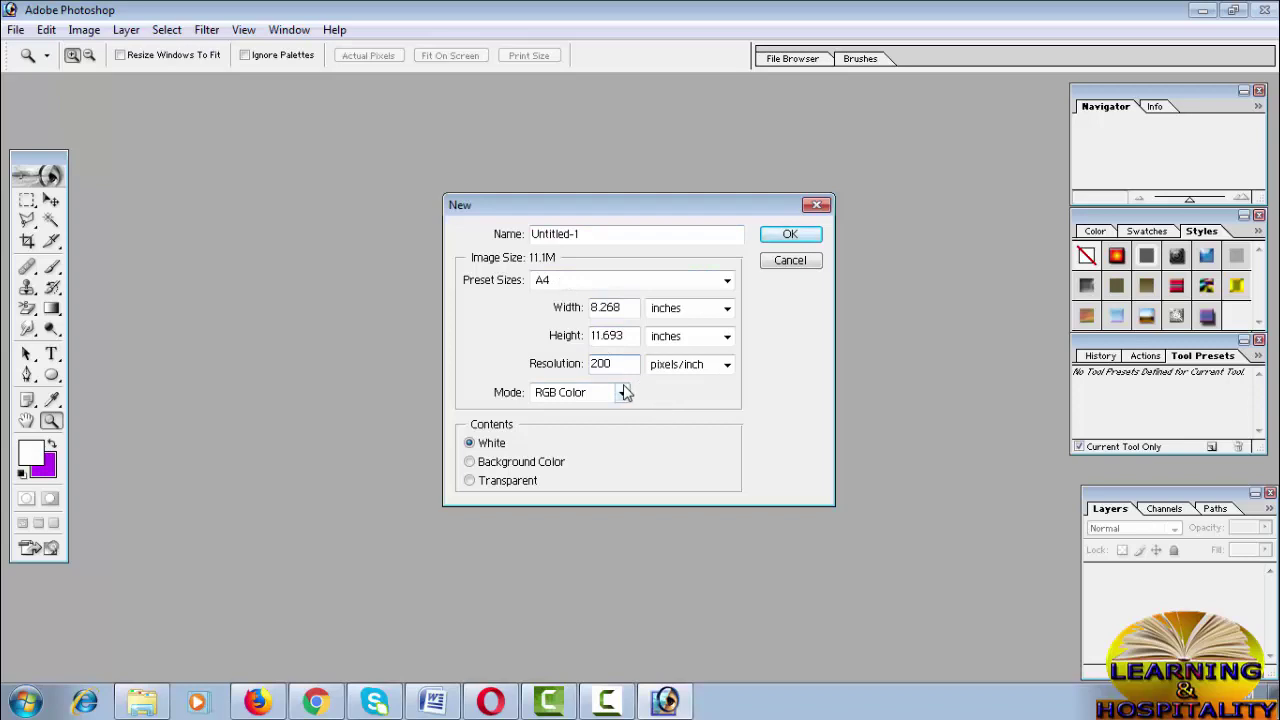
key("BackSpace")
key("BackSpace")
type("300")
left_click(790, 236)
- Maximize the Untitled-1 window, select the Rectangular Marquee Tool, and fit the page on screen
left_click_drag(284, 95, 460, 103)
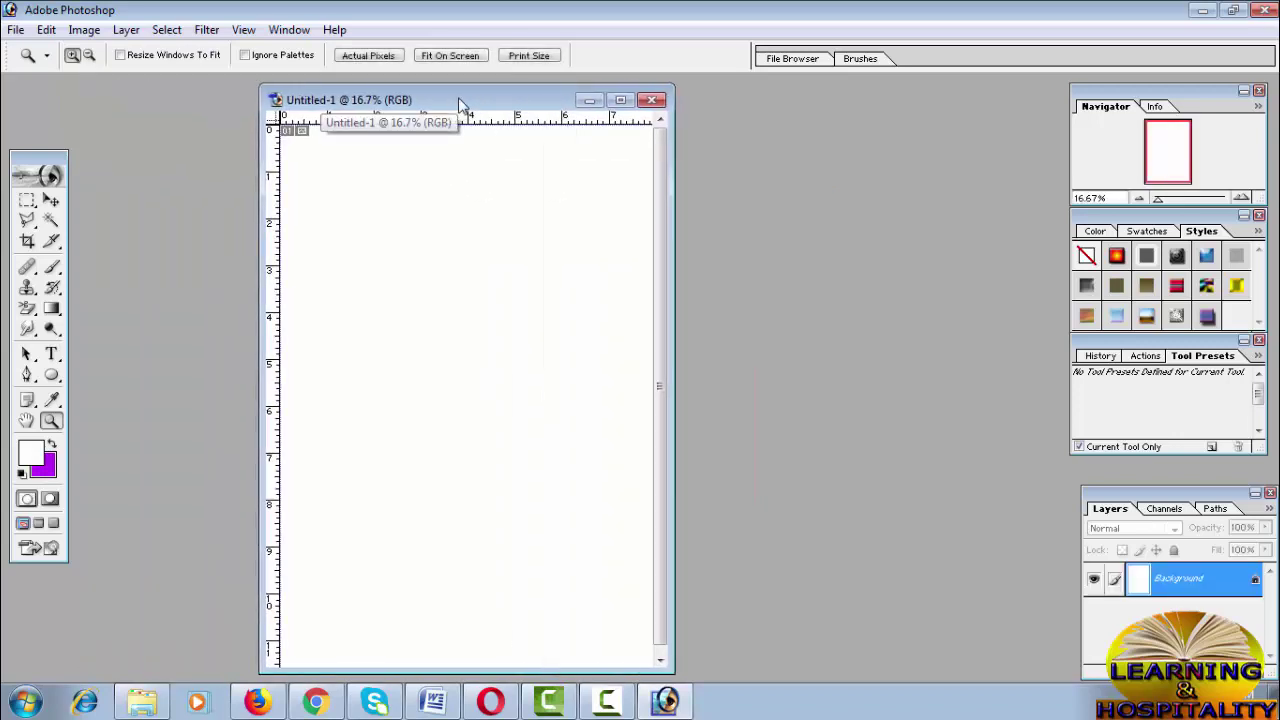
left_click(620, 100)
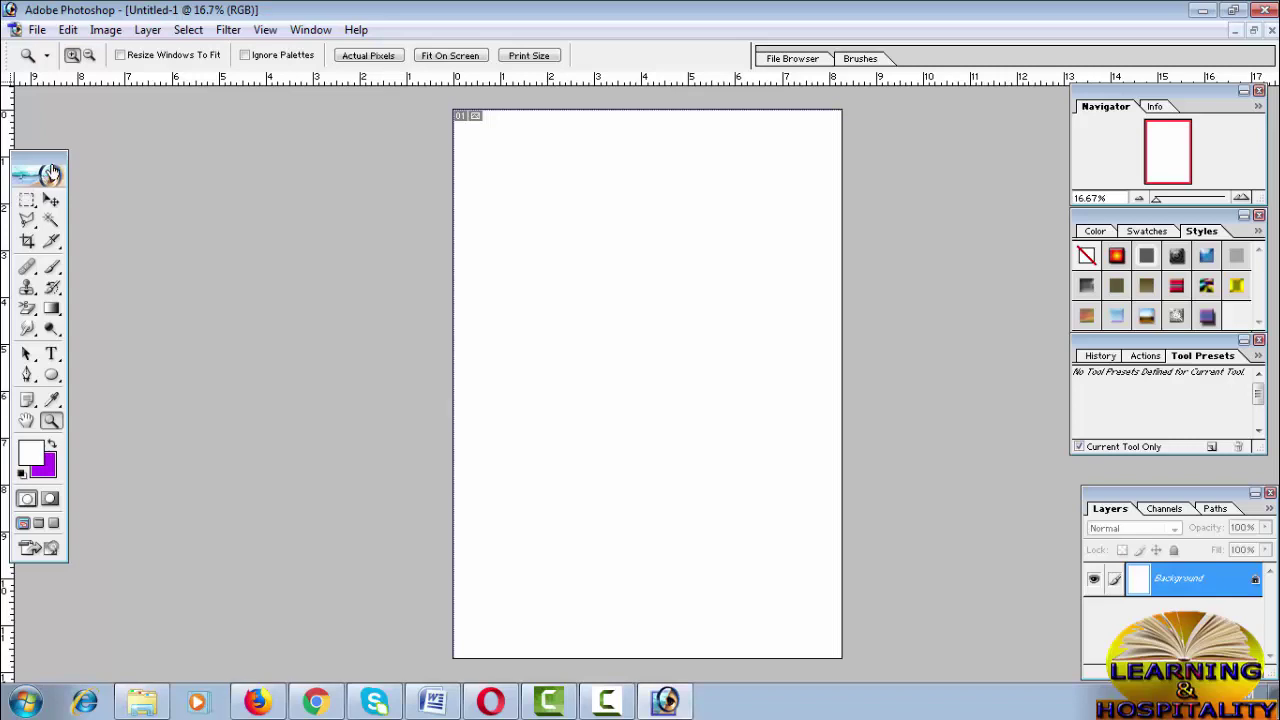
left_click_drag(50, 174, 84, 174)
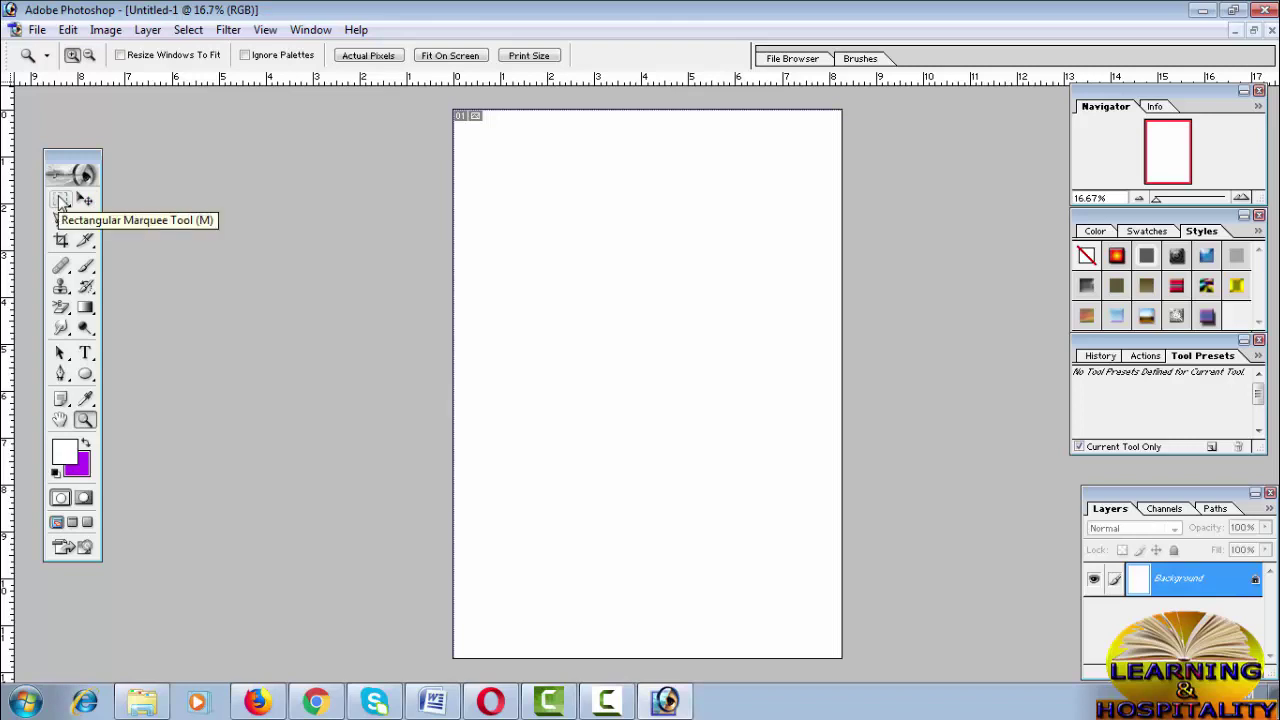
left_click(60, 200)
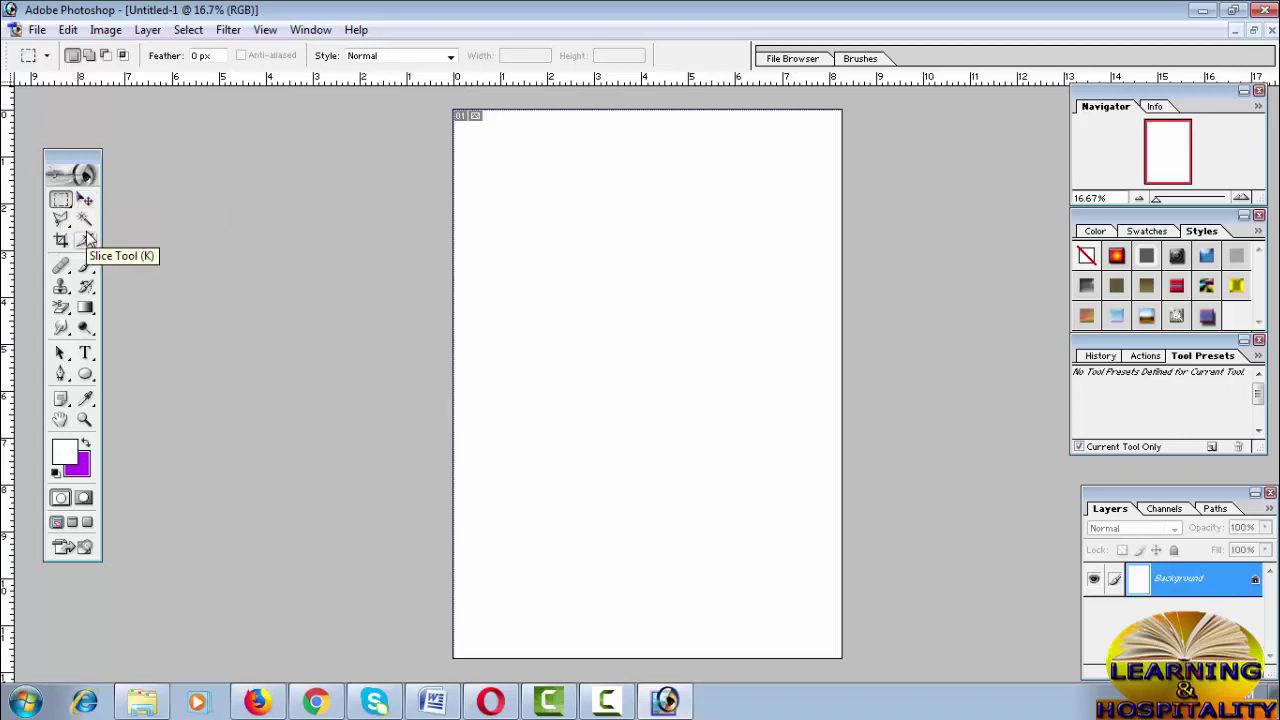
left_click_drag(86, 163, 66, 172)
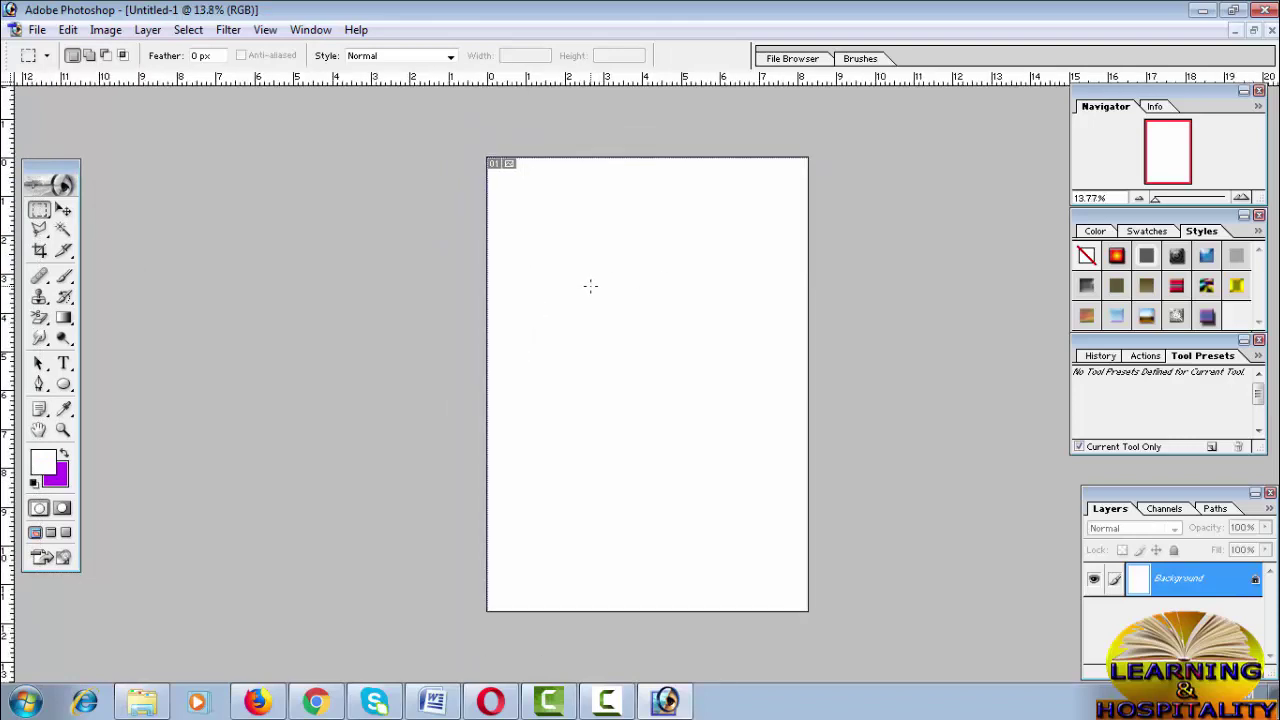
key("ctrl+0")
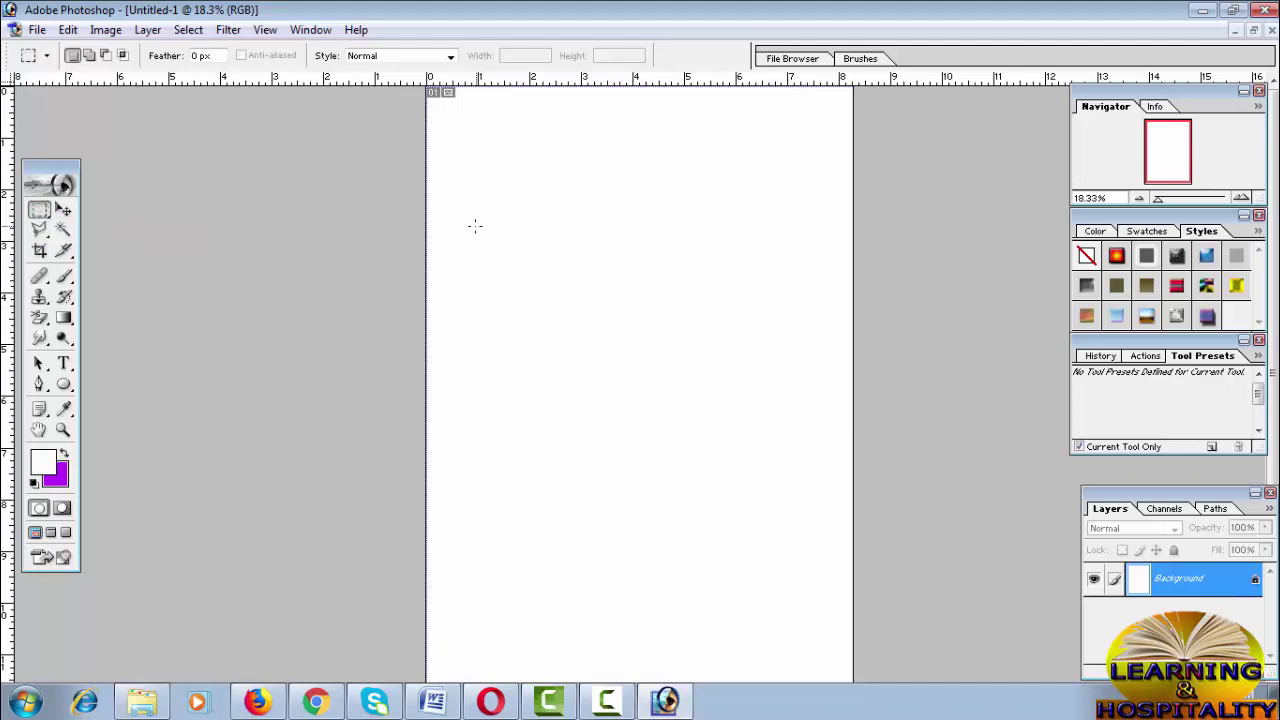
- Fill a large mid-page rectangle and a smaller top rectangle with purple
left_click_drag(533, 270, 732, 392)
left_click_drag(502, 148, 531, 187)
left_click_drag(460, 251, 723, 463)
mouse_move(574, 291)
left_mouse_down()
mouse_move(565, 270)
mouse_move(600, 246)
mouse_move(541, 252)
left_mouse_up()
mouse_move(626, 373)
left_mouse_down()
mouse_move(591, 357)
mouse_move(780, 349)
mouse_move(783, 440)
mouse_move(722, 437)
left_mouse_up()
left_click(519, 221)
left_click(491, 251)
left_click_drag(471, 228, 832, 468)
left_click_drag(788, 404, 792, 431)
key("ctrl+BackSpace")
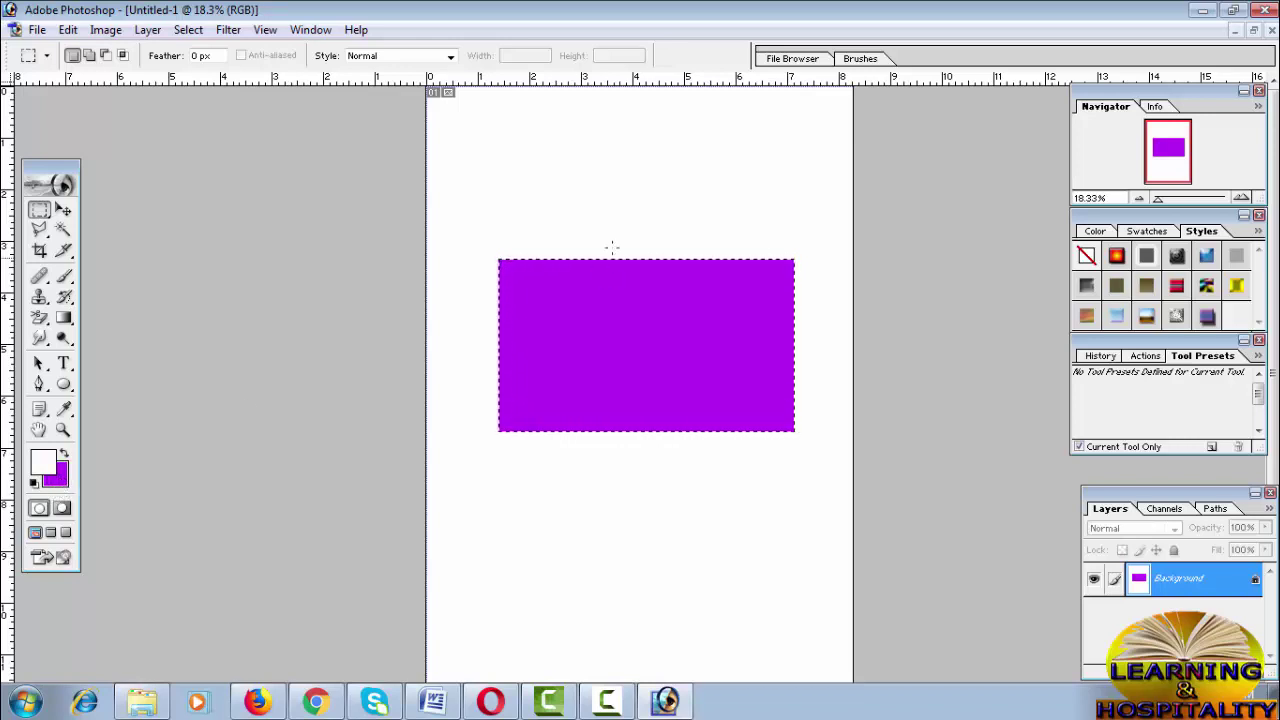
left_click_drag(518, 106, 776, 174)
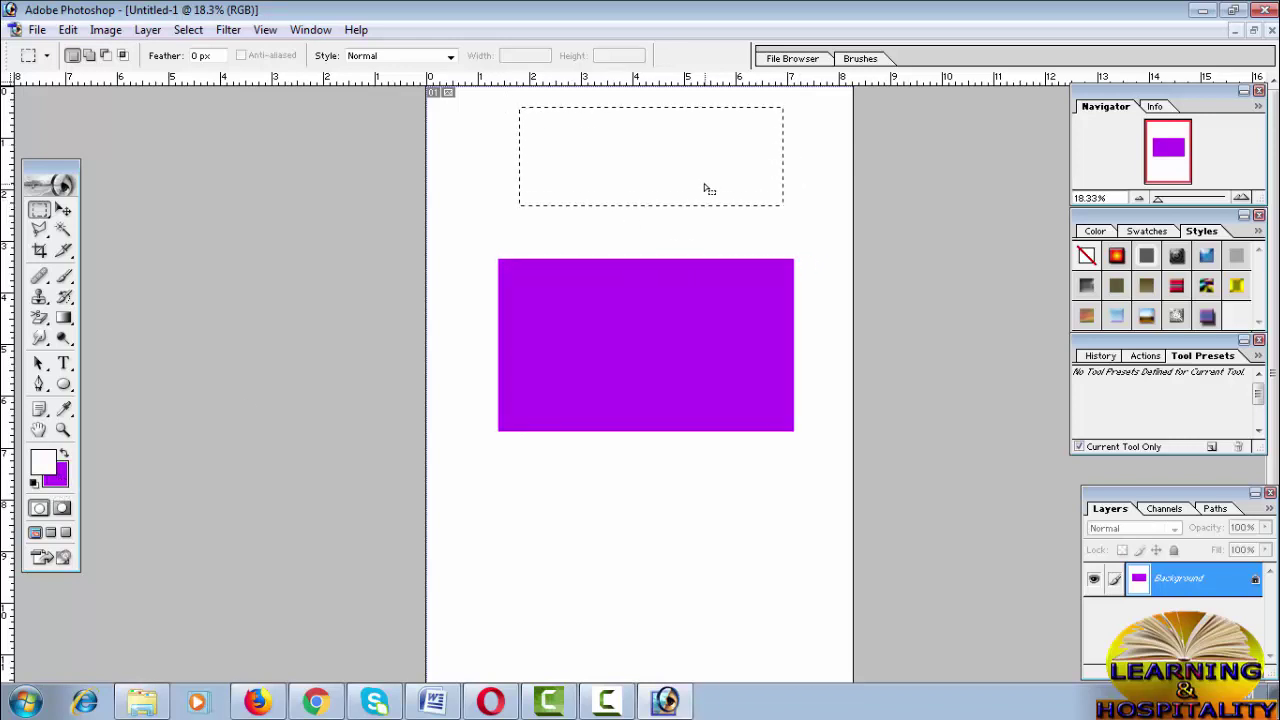
key("ctrl+BackSpace")
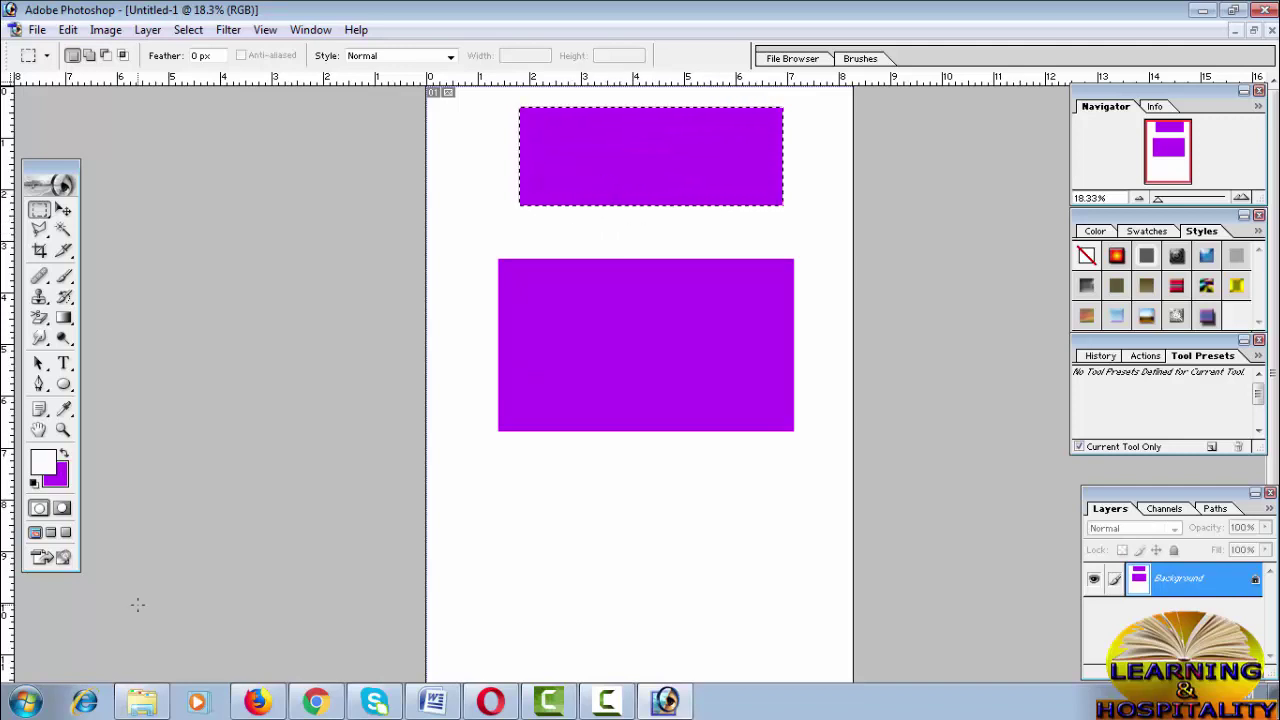
- Make blue the background colour and fill a rectangle at the lower left with it
left_click(61, 484)
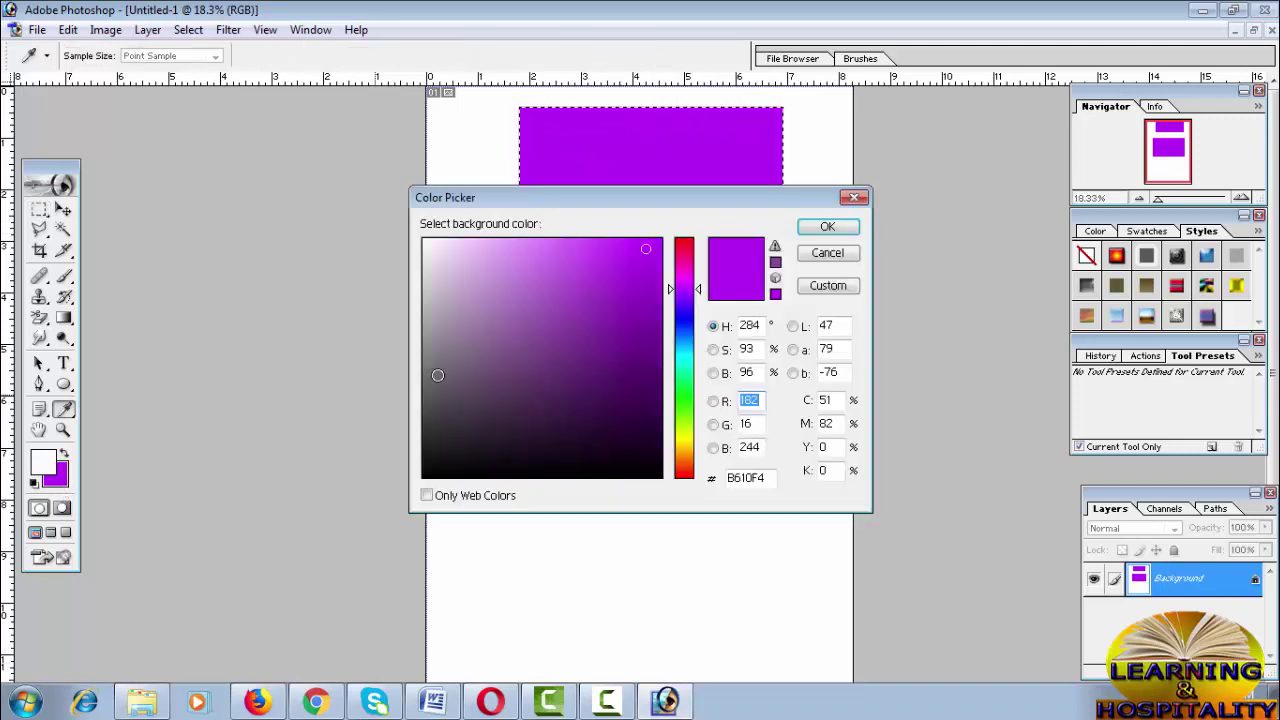
left_click(687, 319)
left_click(827, 227)
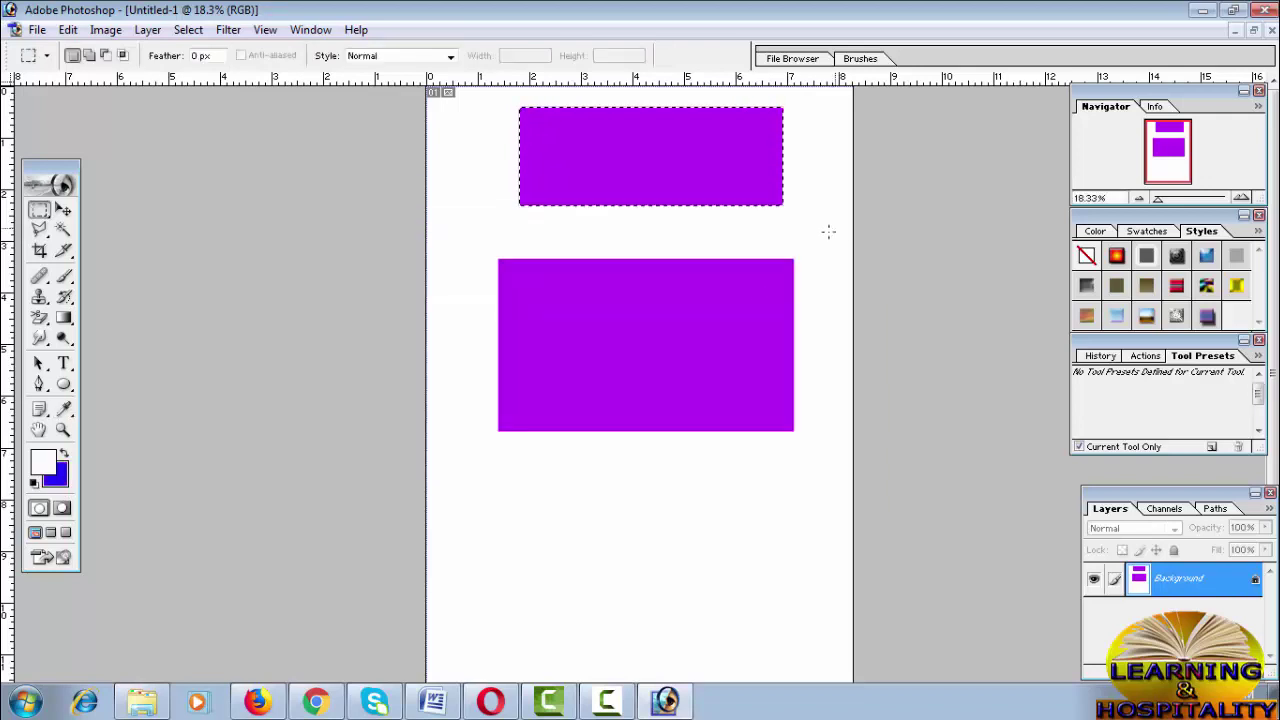
left_click_drag(461, 475, 540, 542)
key("ctrl+BackSpace")
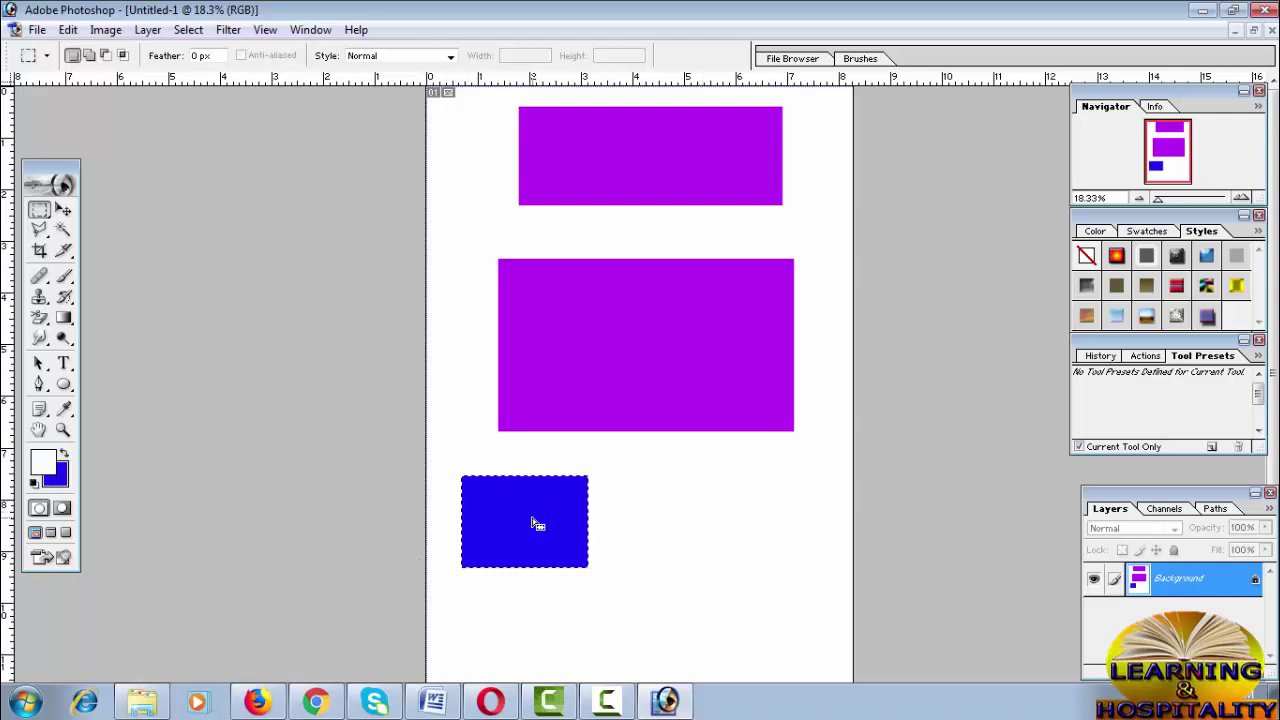
left_click(40, 211)
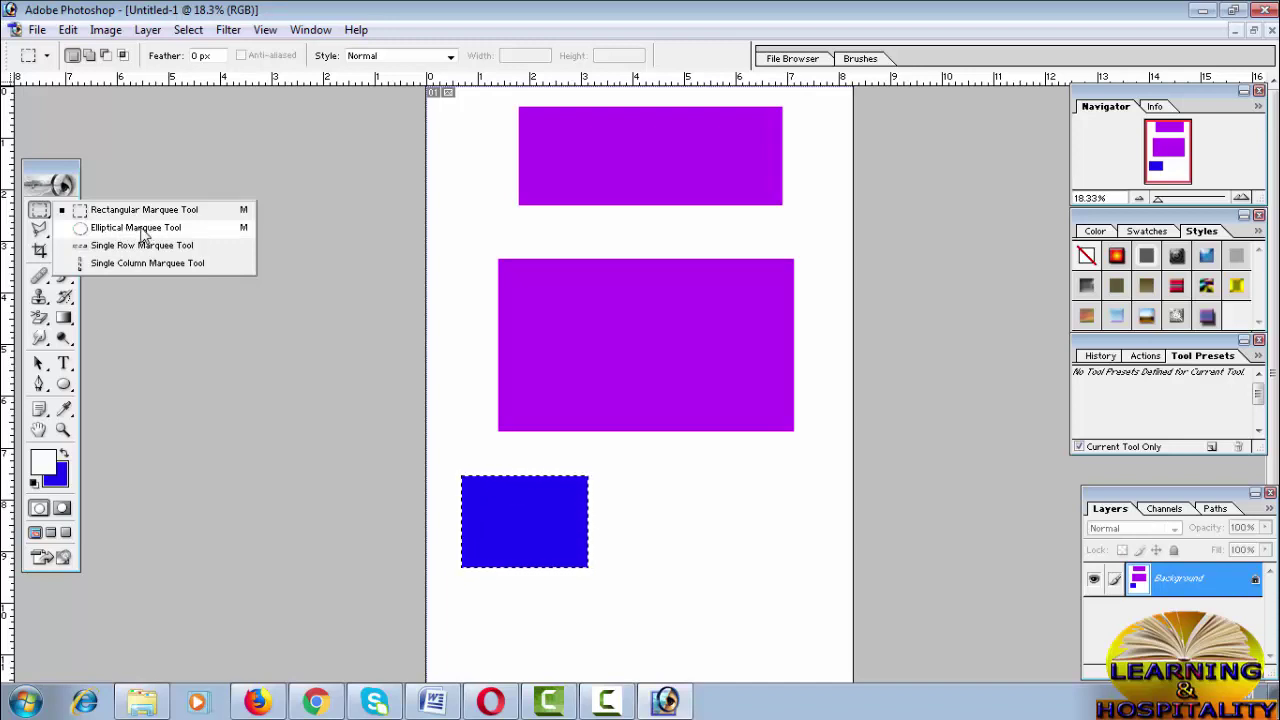
- Fill a small blue ellipse inside the large rectangle and a bigger one across its lower edge
left_click(143, 229)
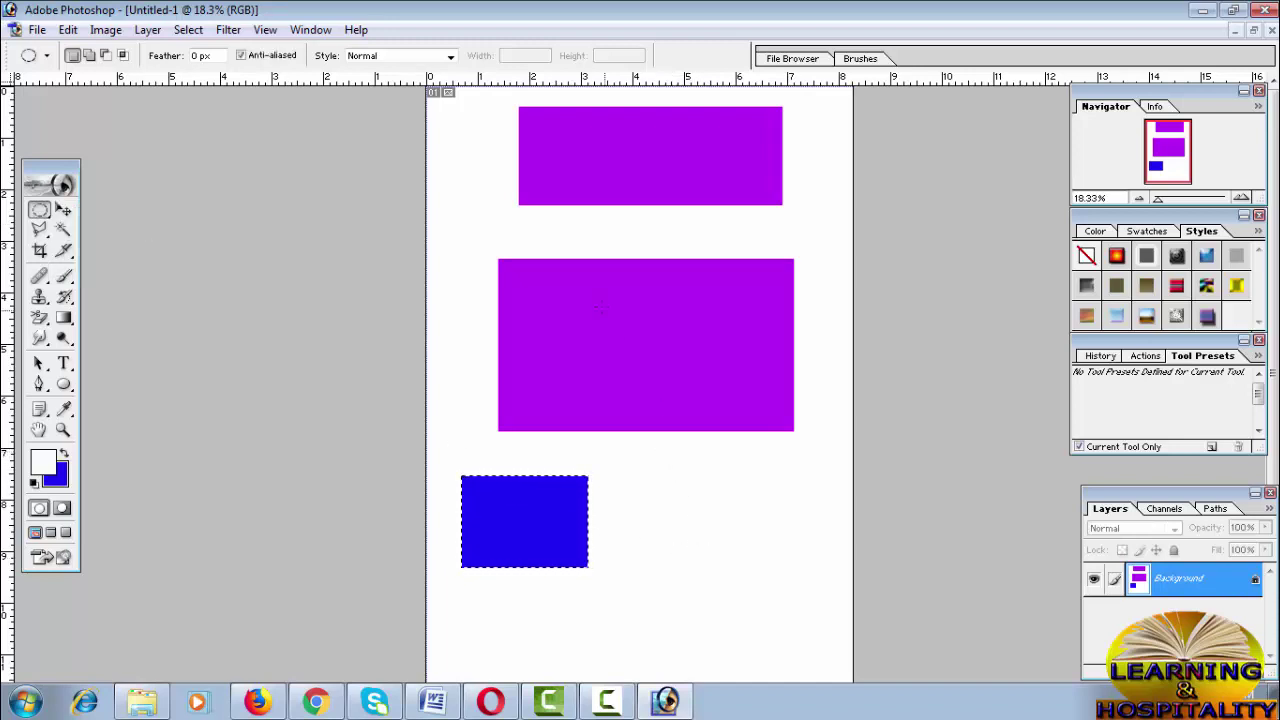
left_click_drag(591, 290, 630, 326)
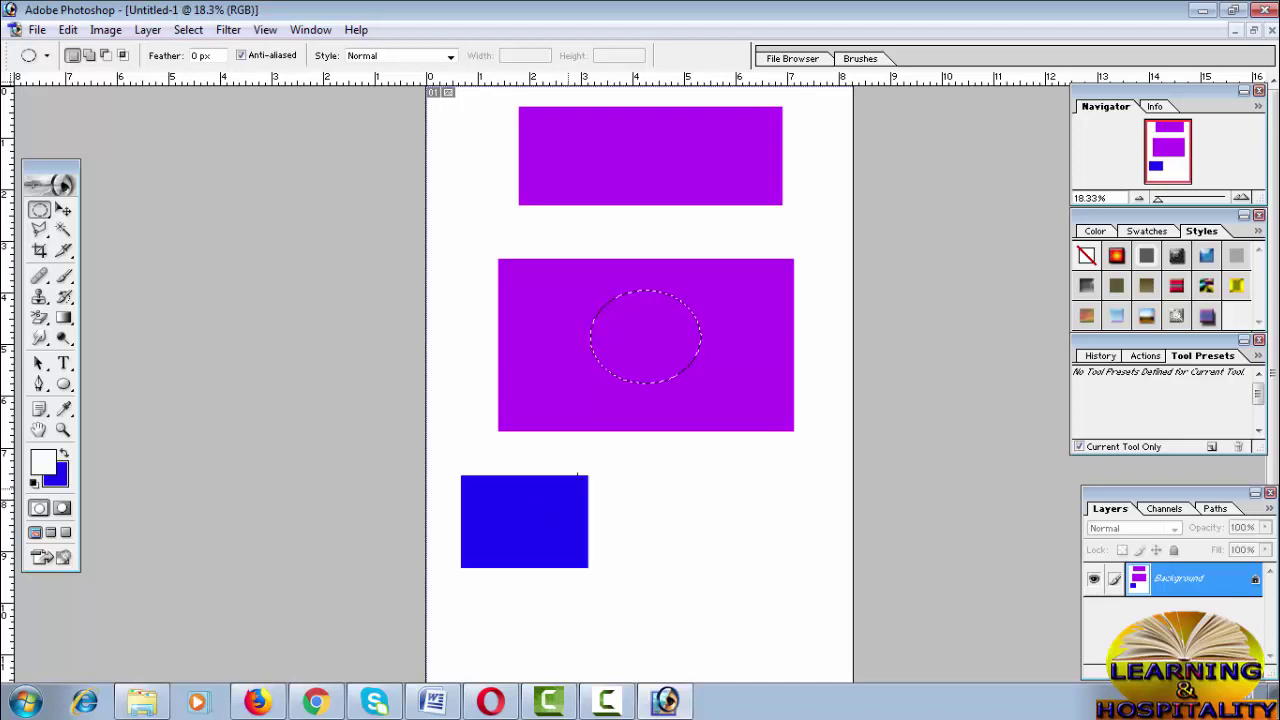
key("ctrl+BackSpace")
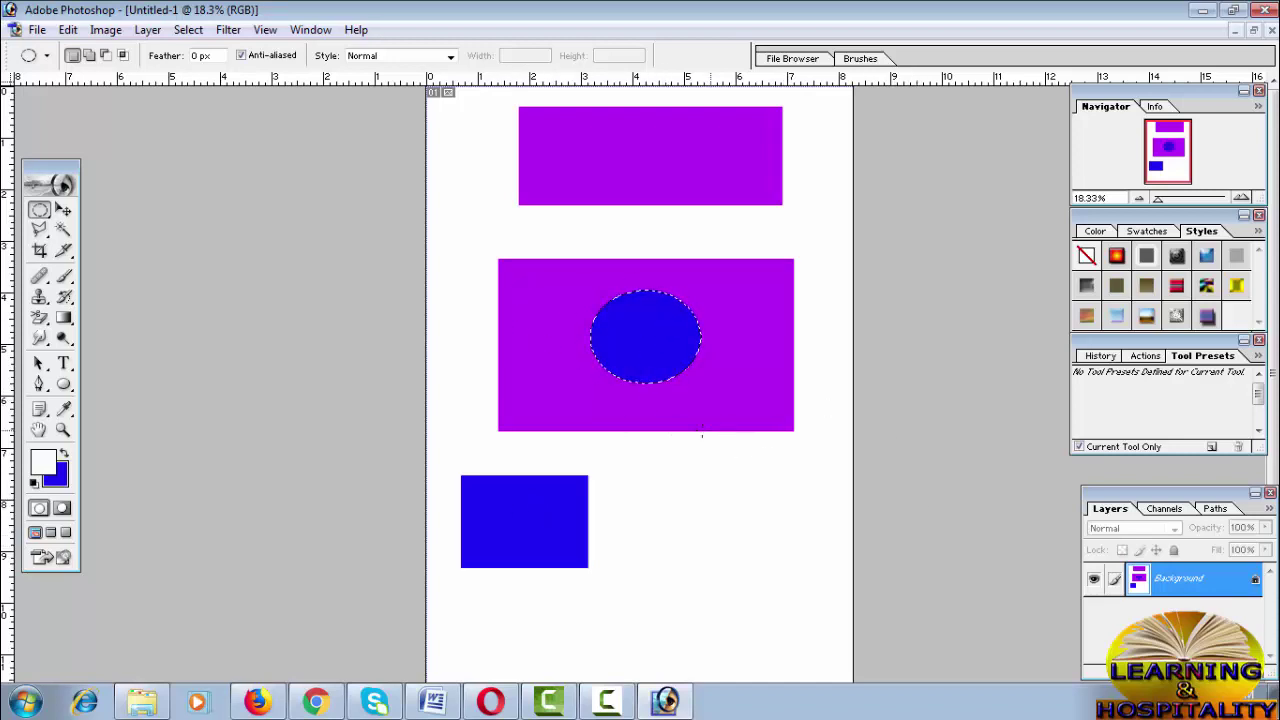
mouse_move(628, 405)
left_mouse_down()
mouse_move(646, 434)
mouse_move(768, 524)
left_mouse_up()
key("ctrl+BackSpace")
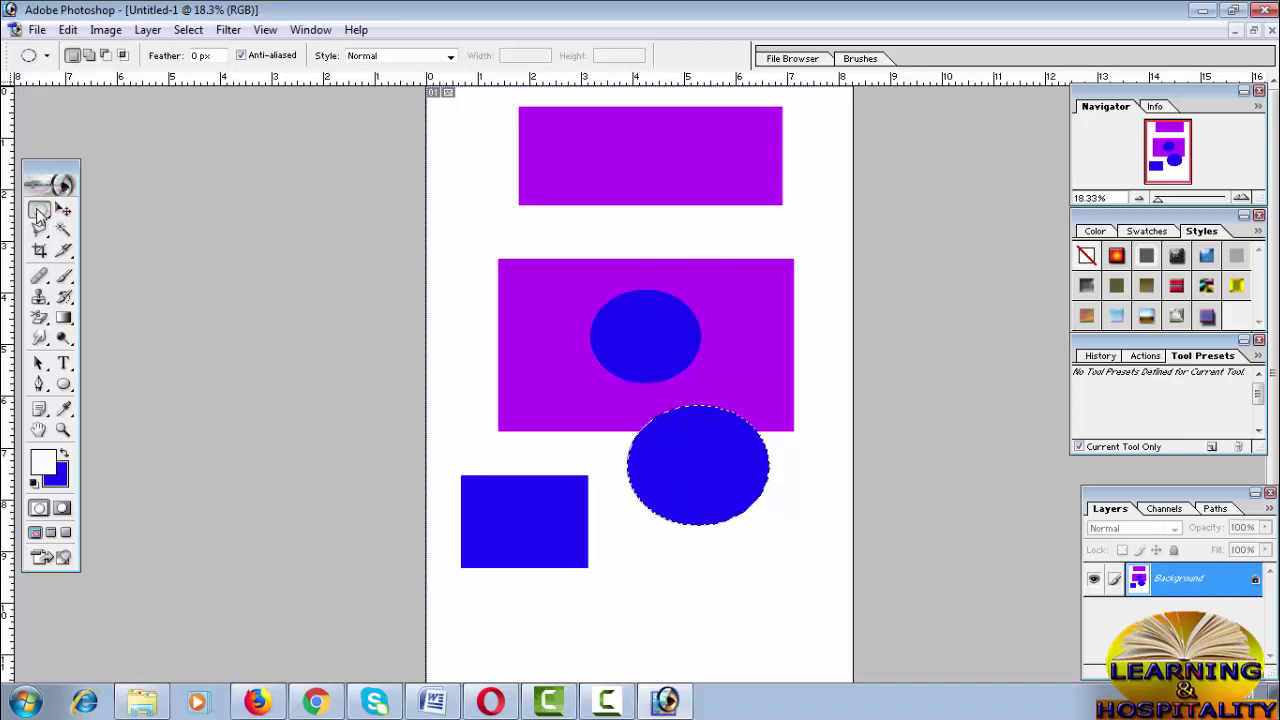
right_click(38, 212)
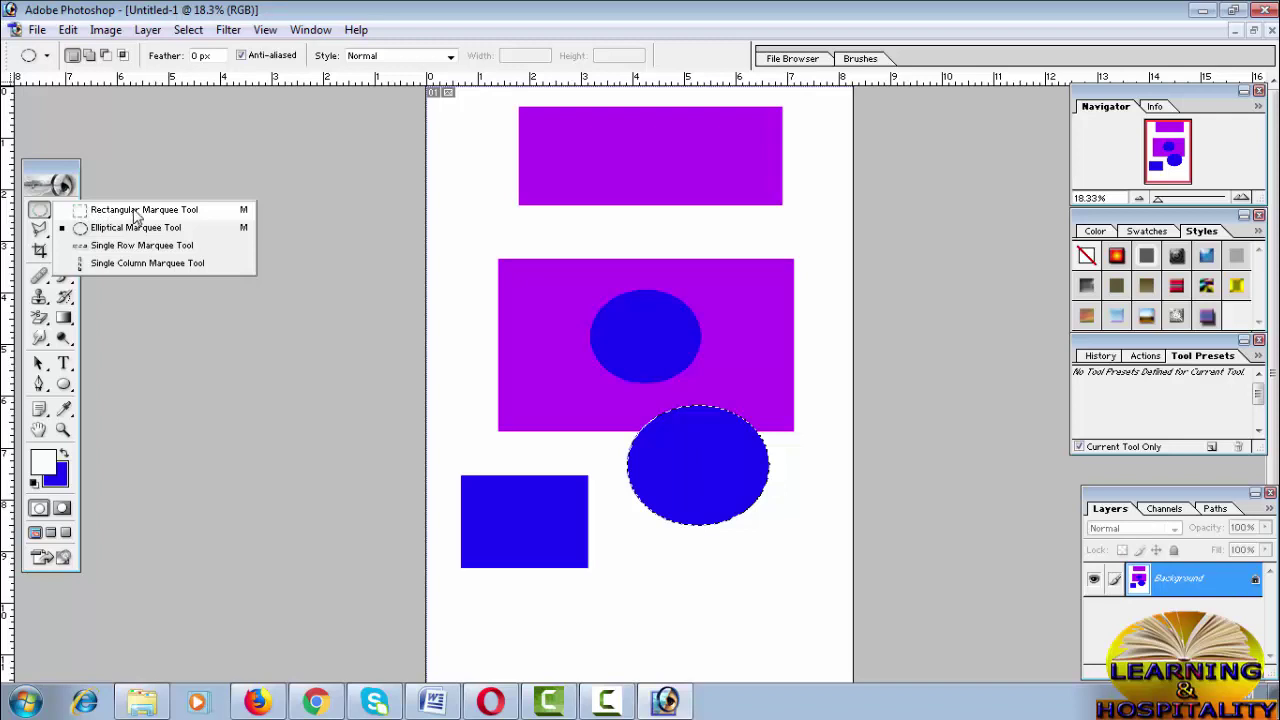
- Marquee a rectangle at the page's left edge and switch to Subtract from Selection
left_click(136, 211)
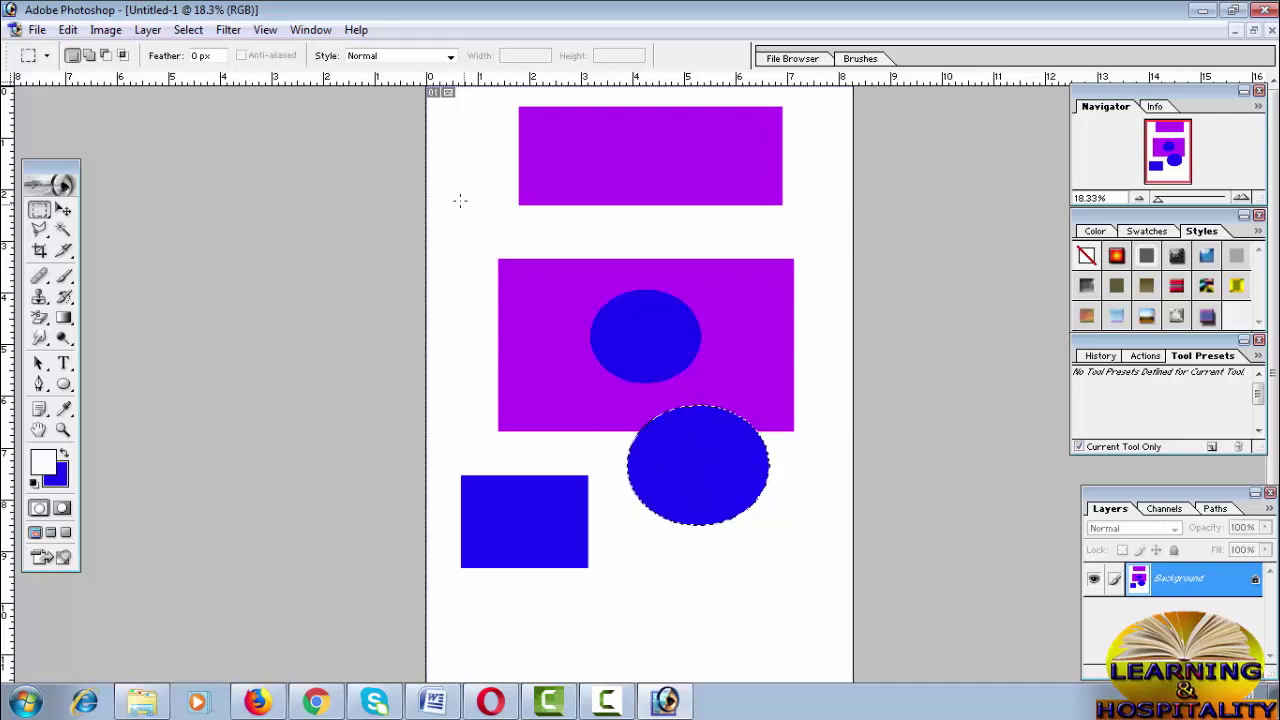
left_click_drag(440, 172, 491, 243)
key("alt")
- Cut two notches from the left-edge selection and fill the remaining L-shape with blue
left_click(106, 56)
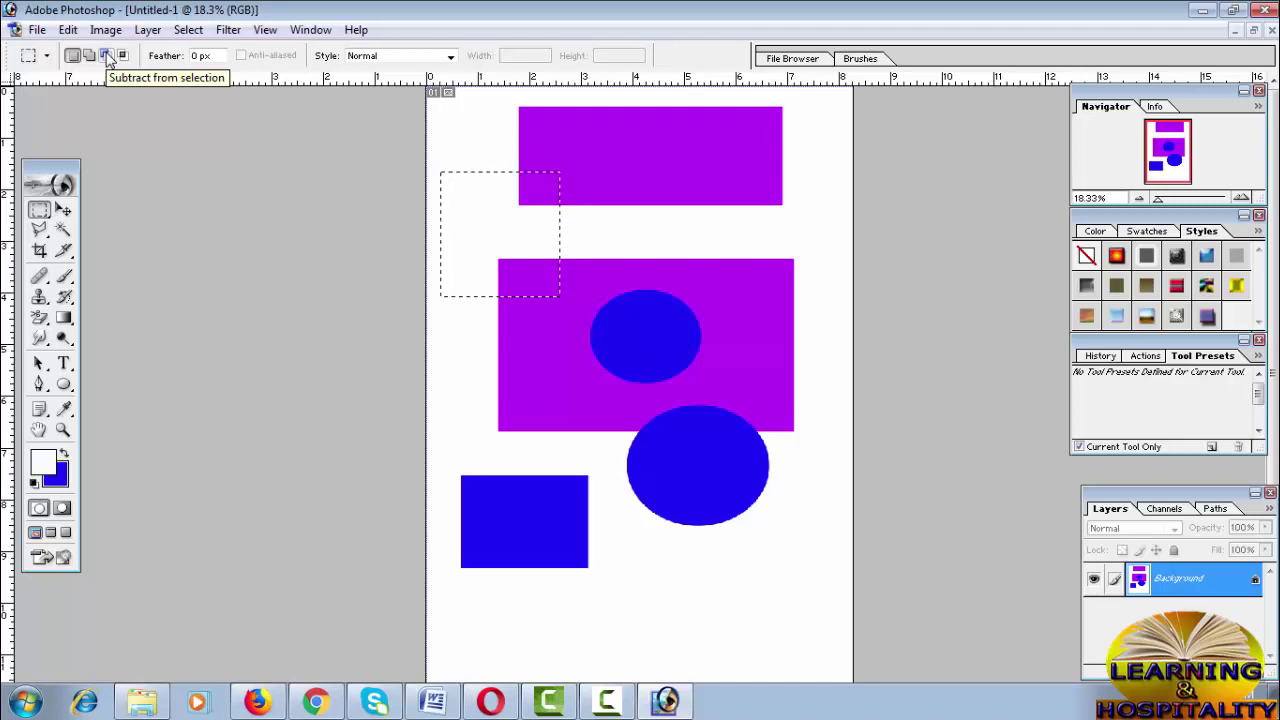
left_click(106, 56)
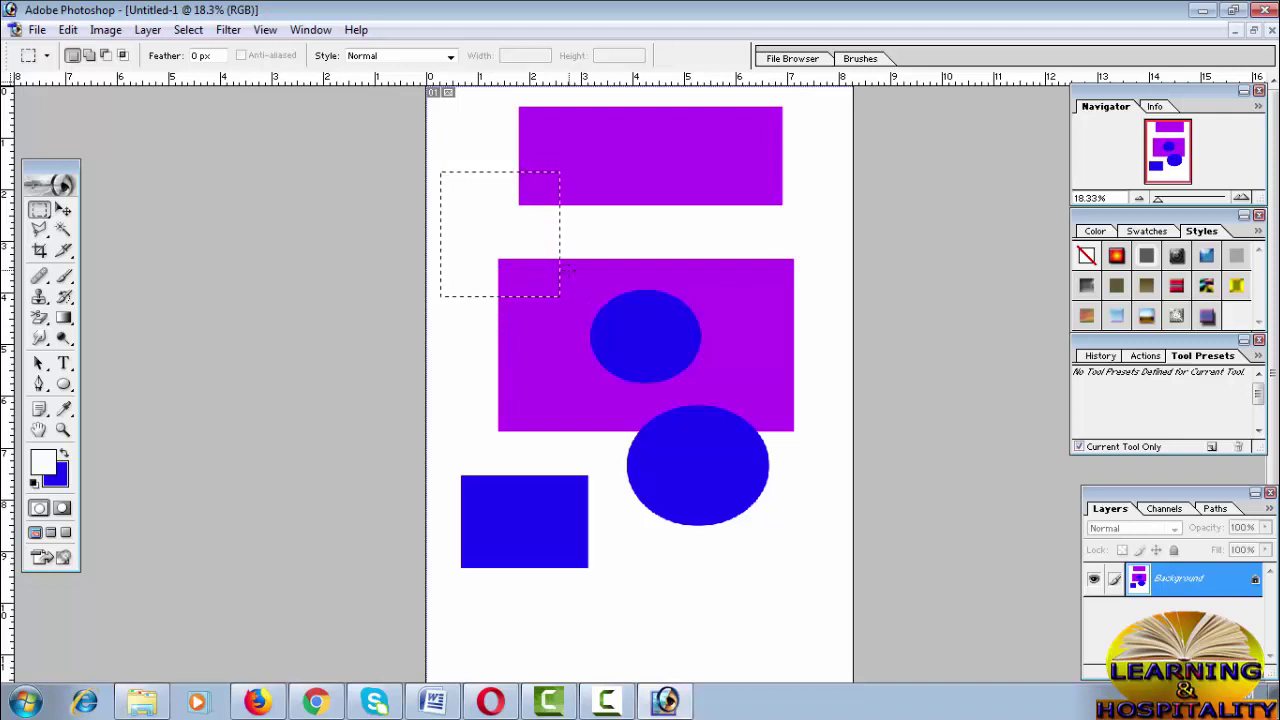
key("alt")
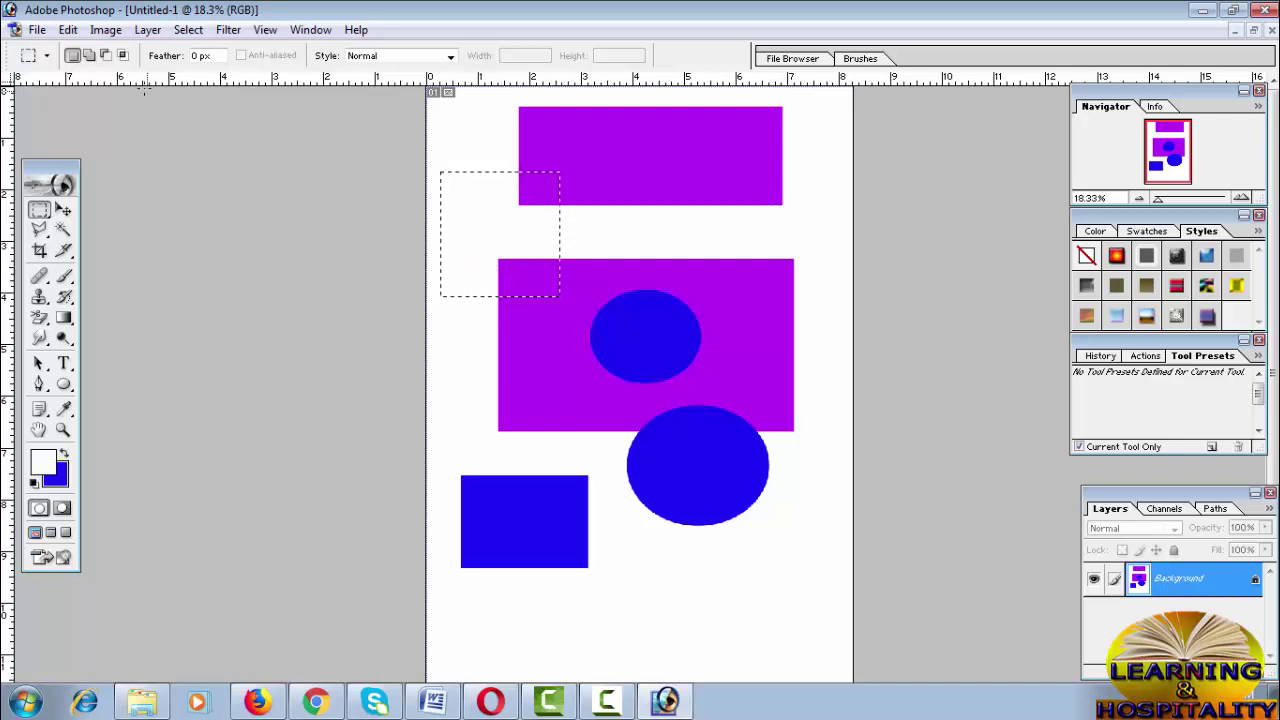
left_click(106, 55)
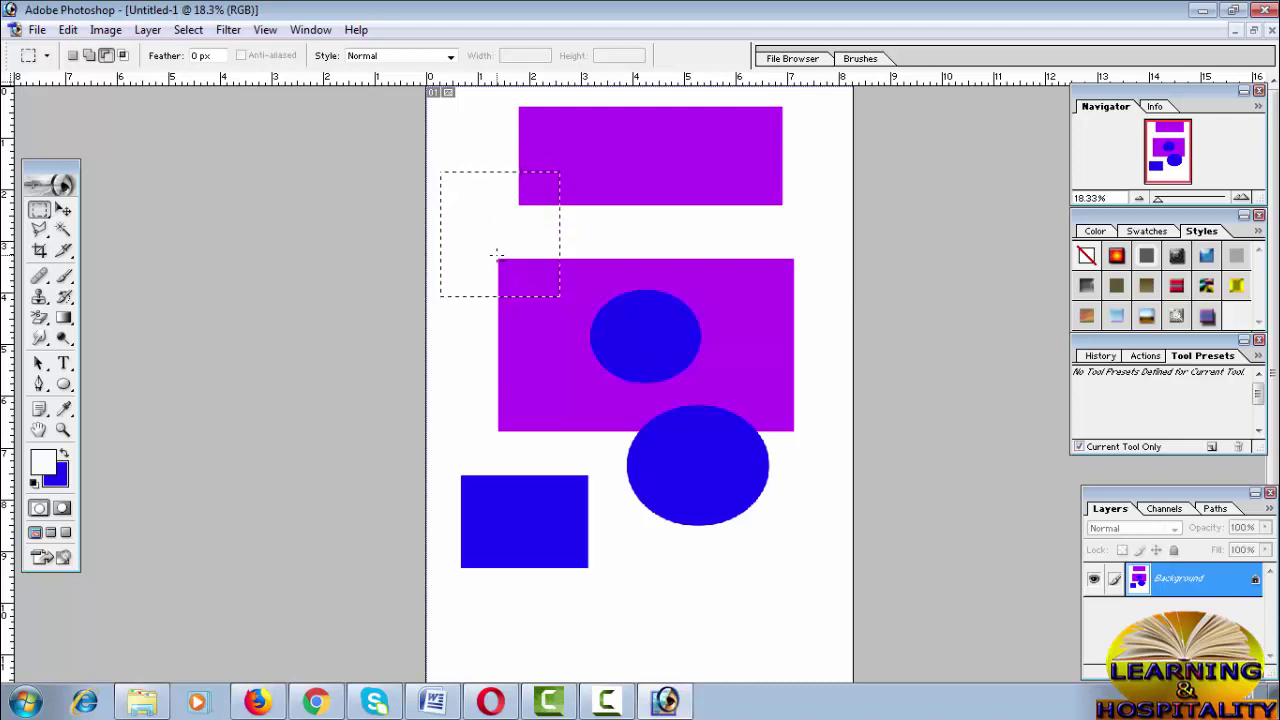
left_click_drag(496, 254, 582, 350)
mouse_move(505, 146)
left_mouse_down()
mouse_move(535, 233)
mouse_move(560, 216)
left_mouse_up()
key("Delete")
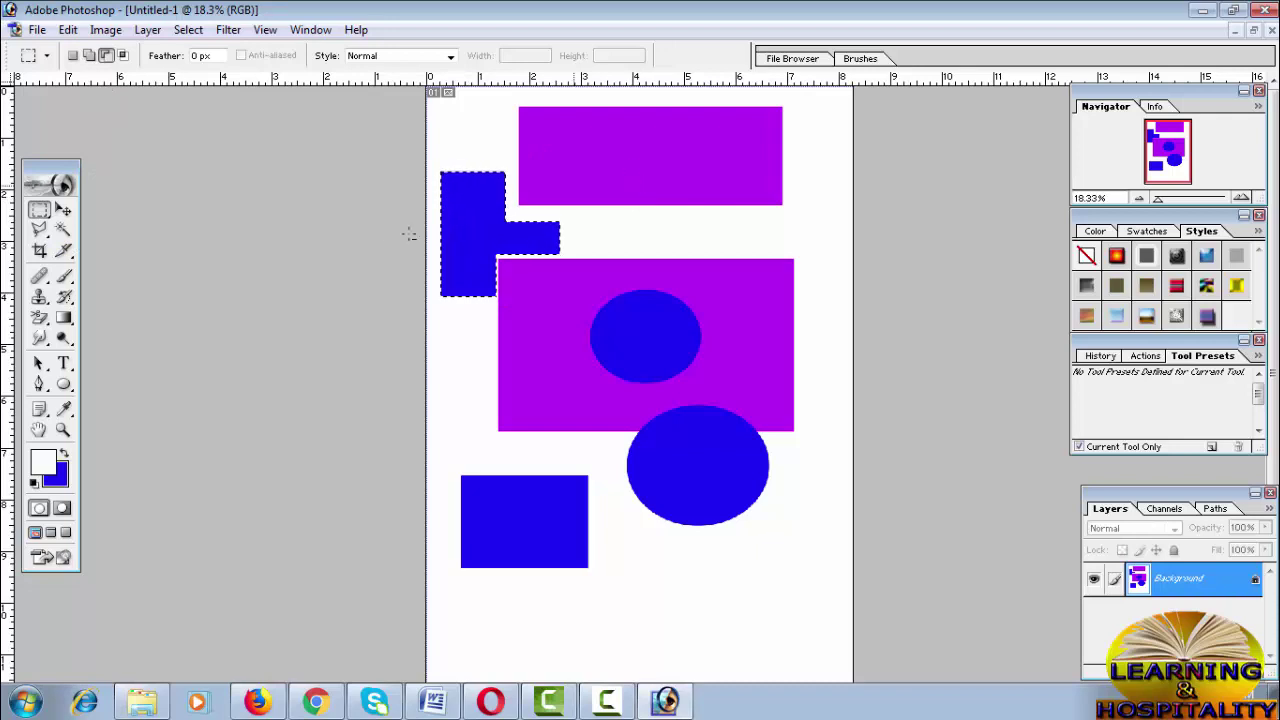
left_click(44, 210)
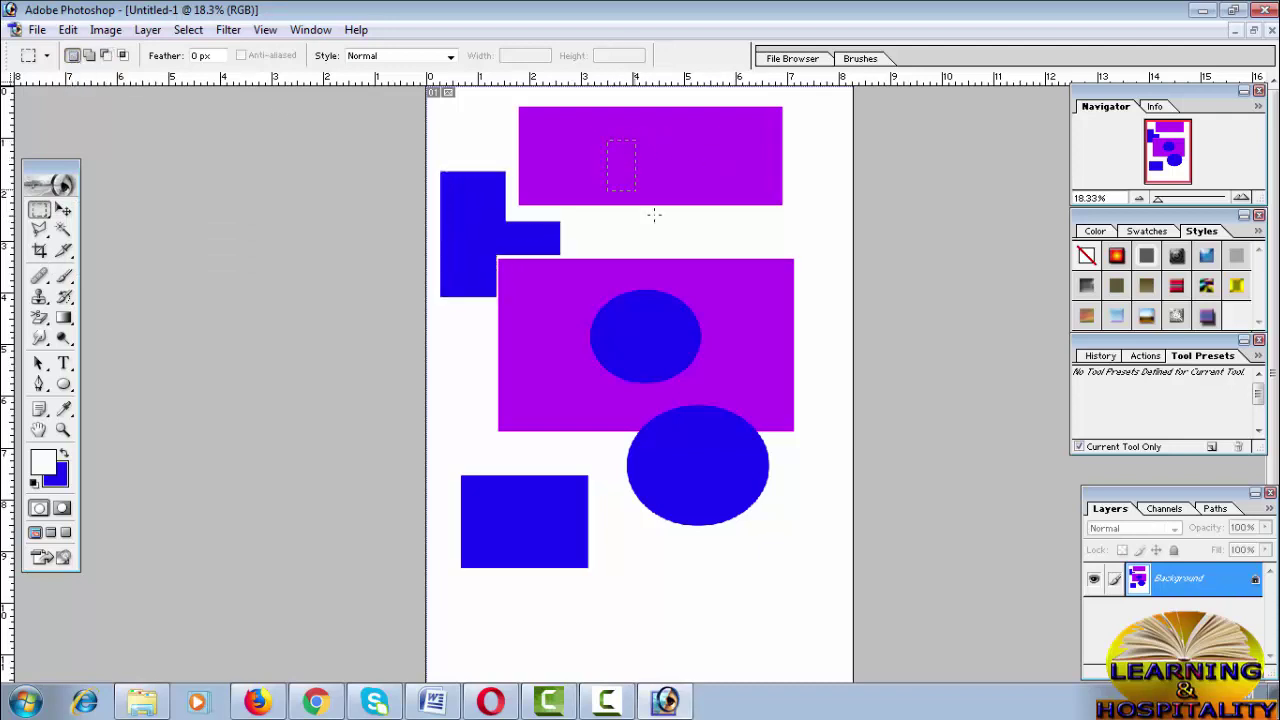
- Marquee a strip over the top purple rectangle and set Add to Selection mode
left_click_drag(654, 214, 758, 238)
key("shift")
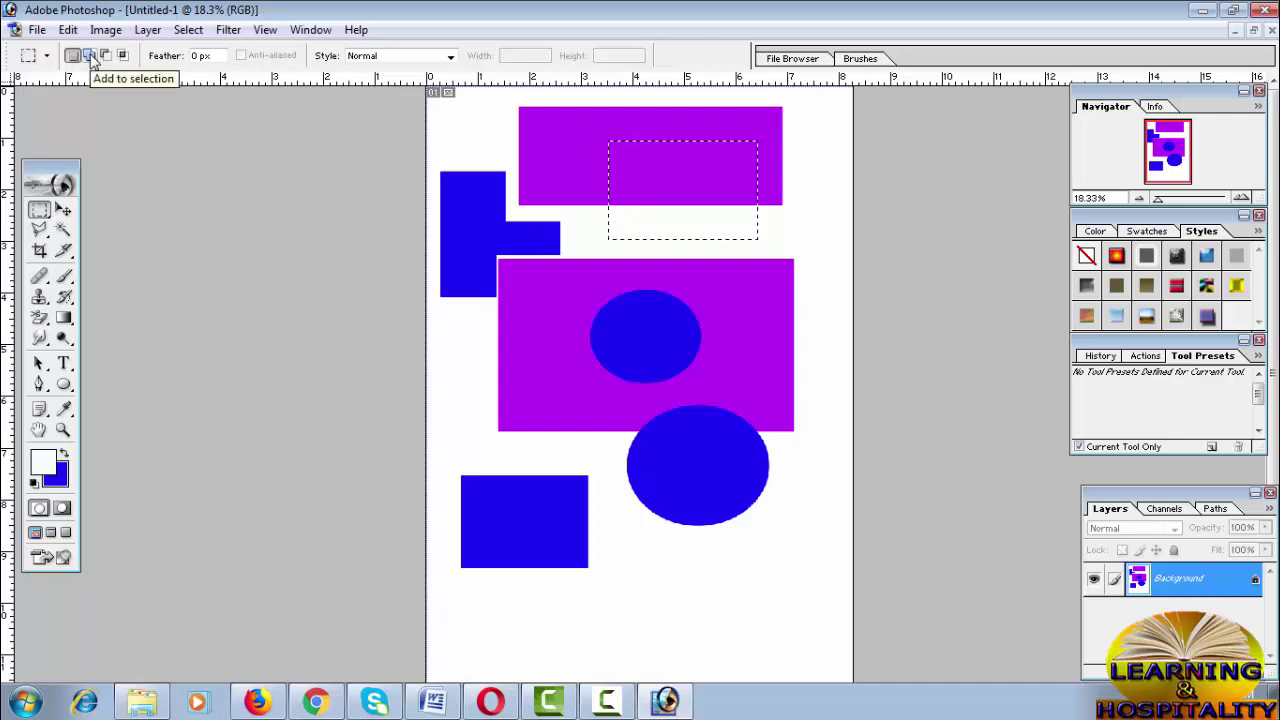
left_click(90, 57)
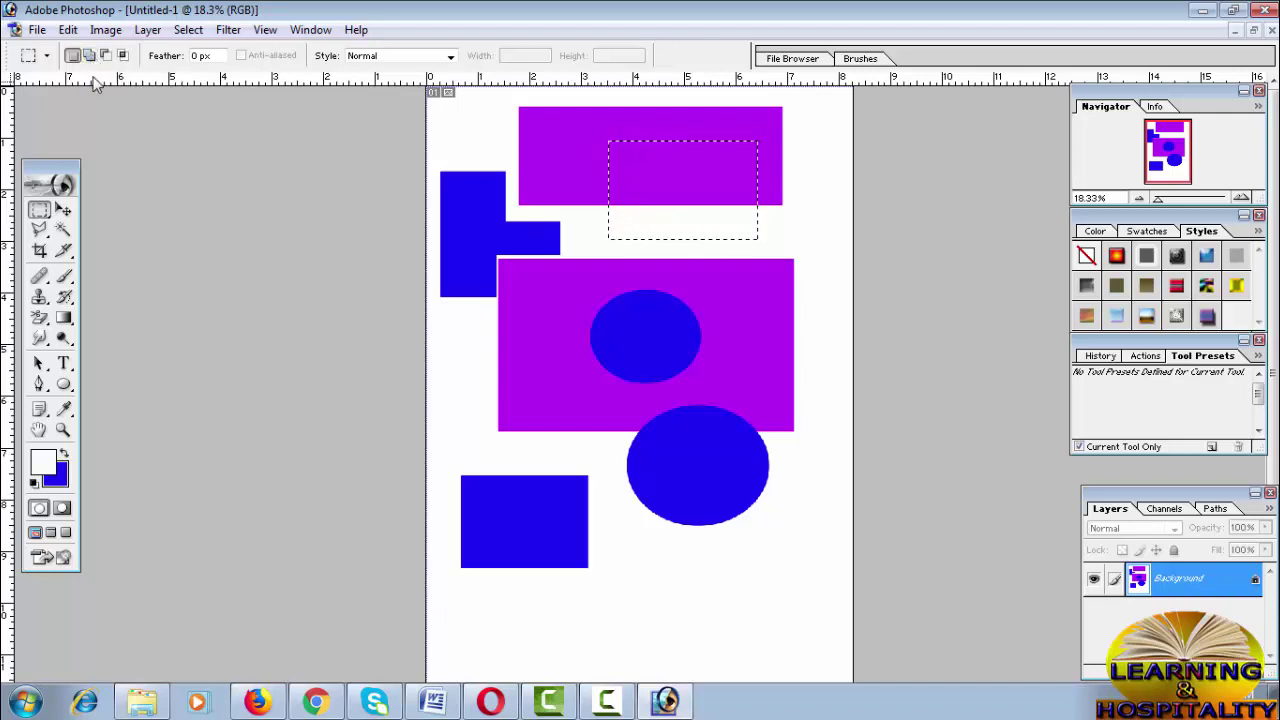
left_click(91, 57)
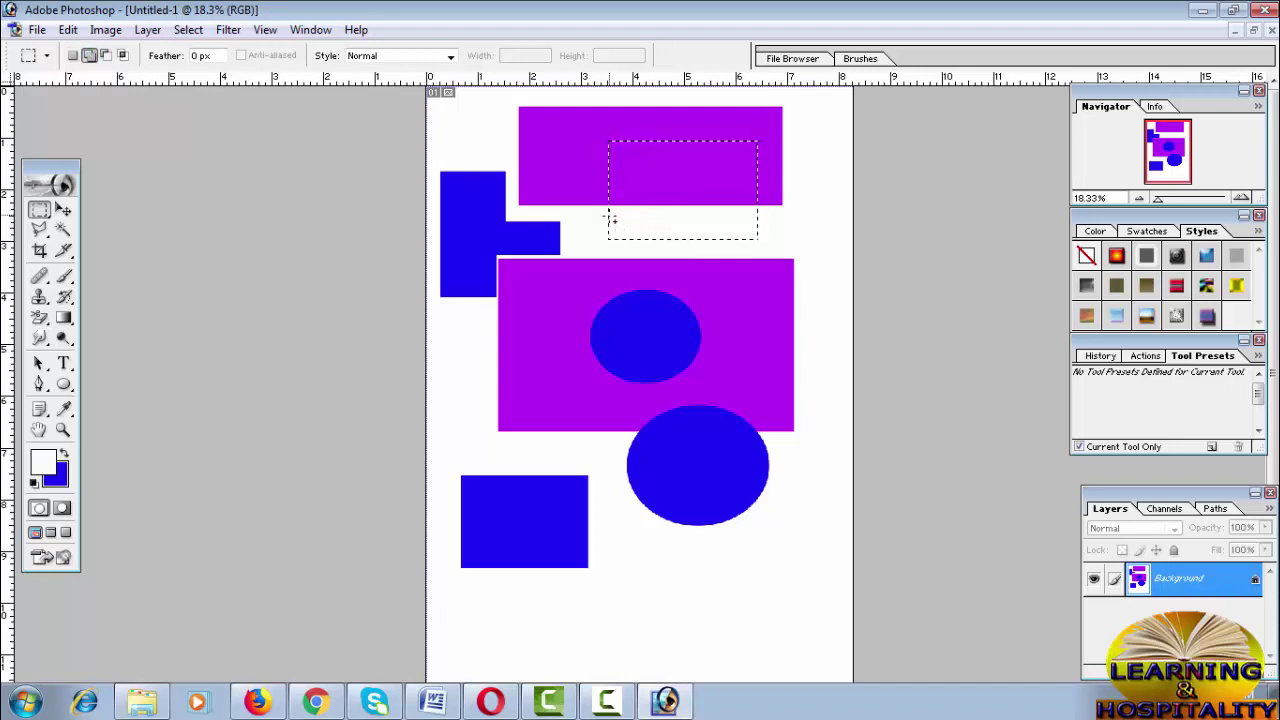
- Add four more rectangles to grow the selection into a stepped cross shape
left_click_drag(610, 213, 760, 293)
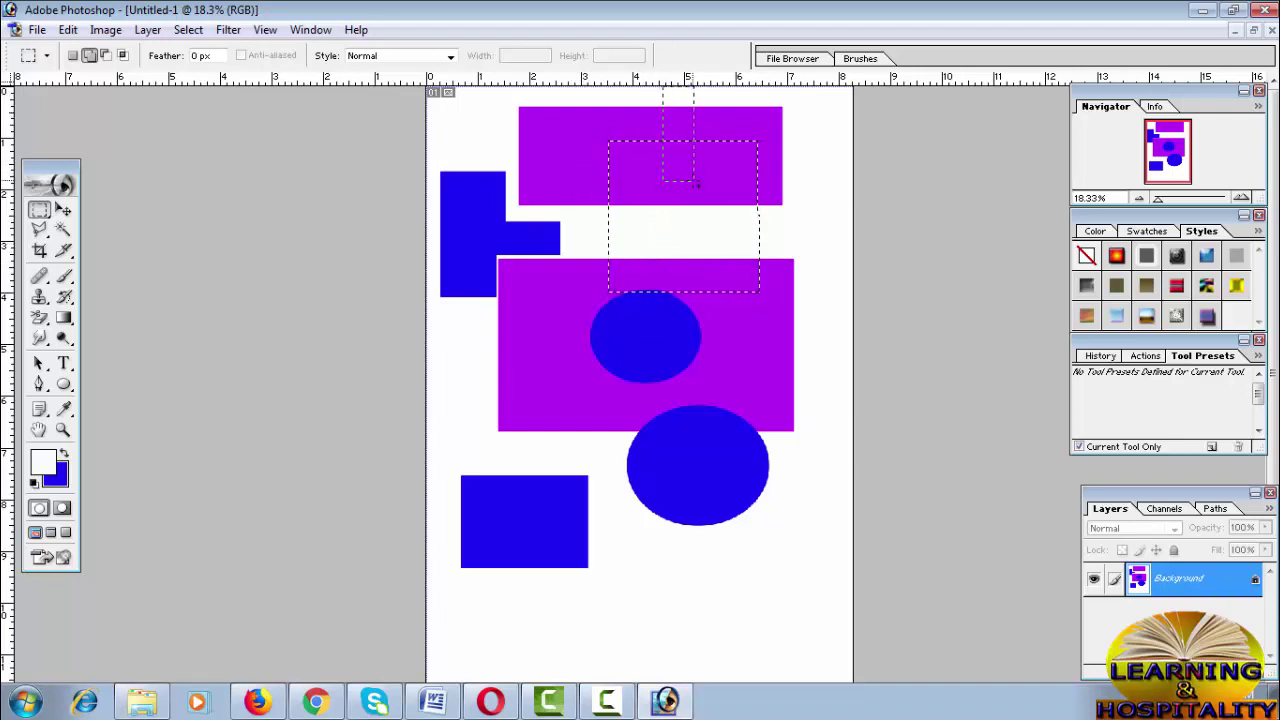
left_click_drag(670, 131, 706, 140)
left_click_drag(569, 177, 608, 214)
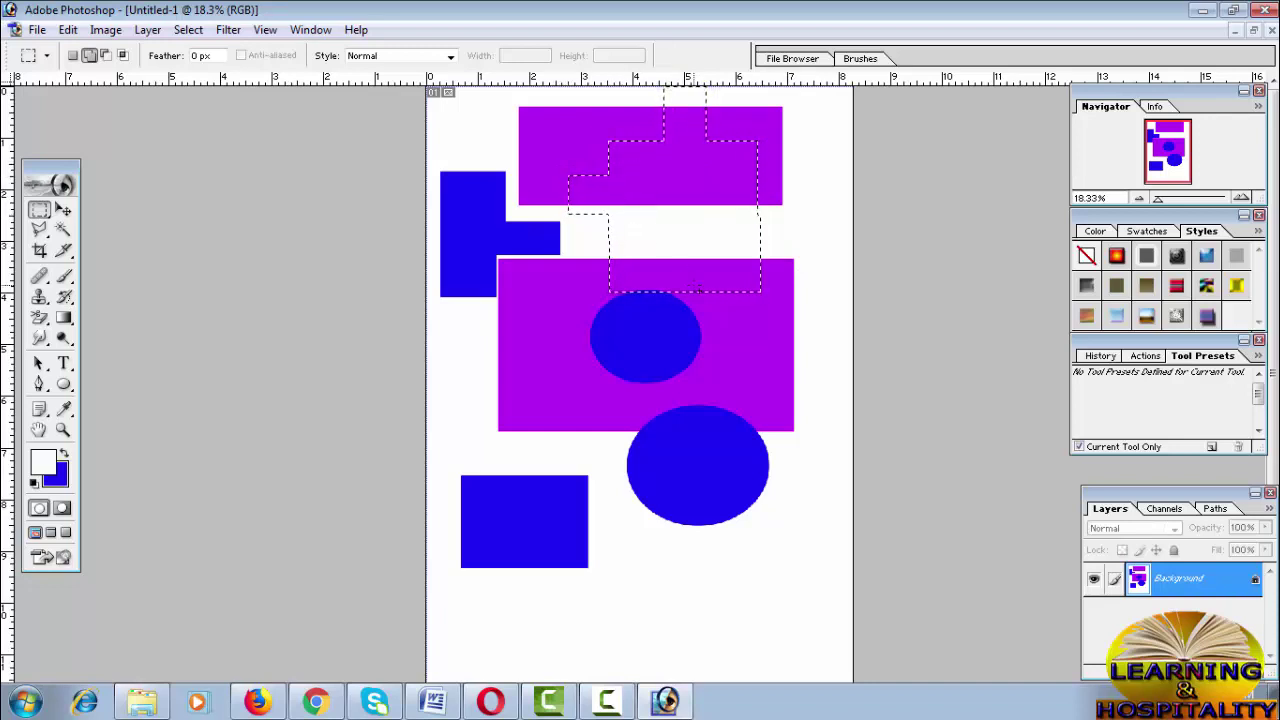
left_click_drag(666, 256, 704, 322)
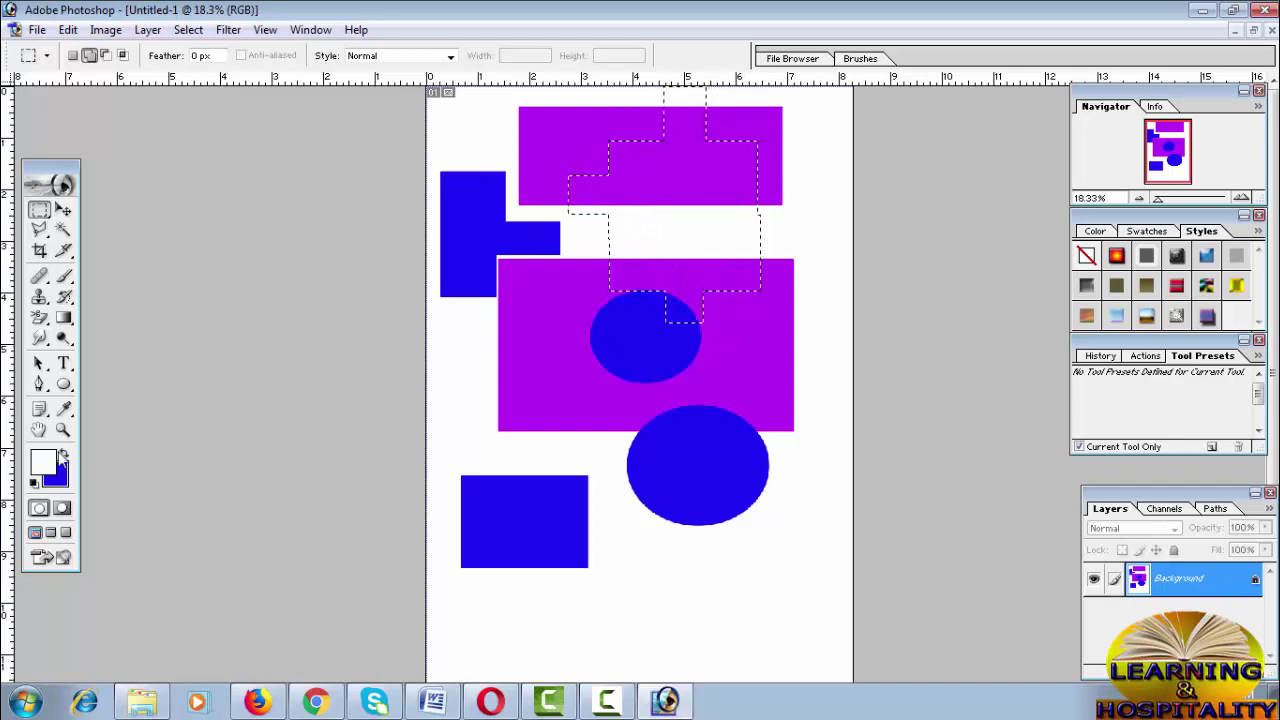
left_click(57, 480)
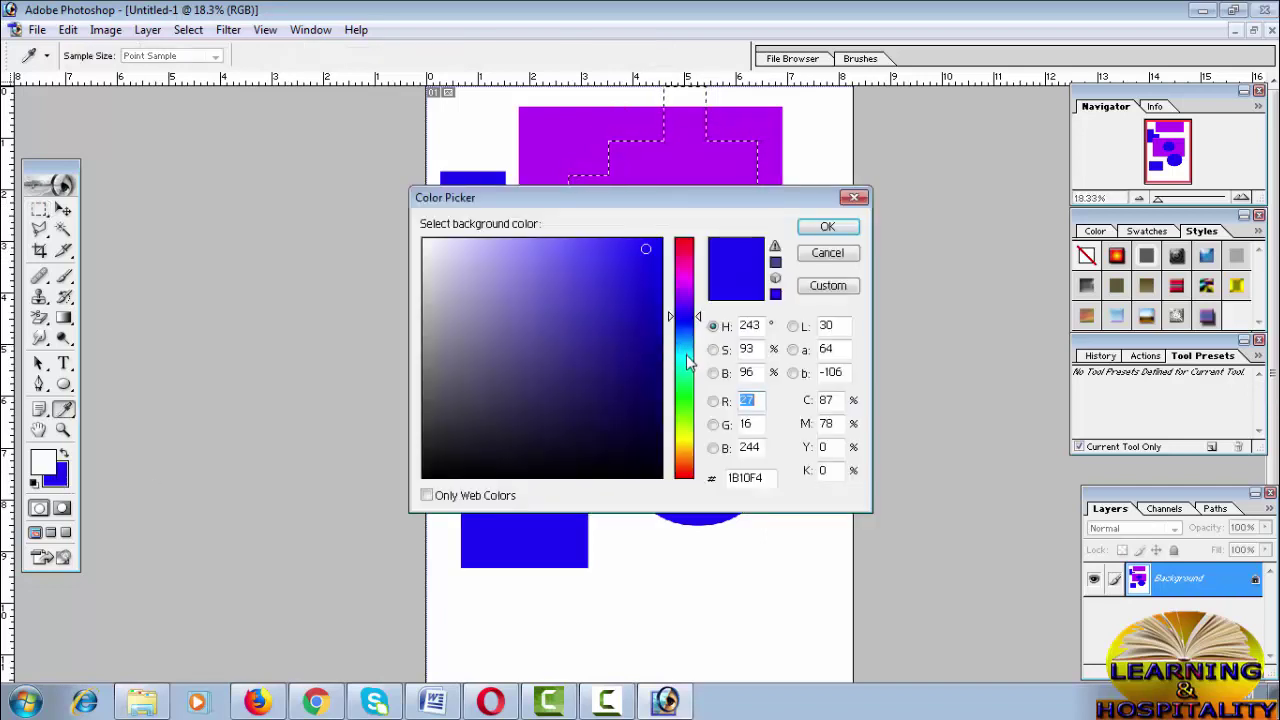
- Set the background colour to mint green and fill the cross-shaped selection with it
left_click_drag(688, 343, 688, 377)
left_click(654, 270)
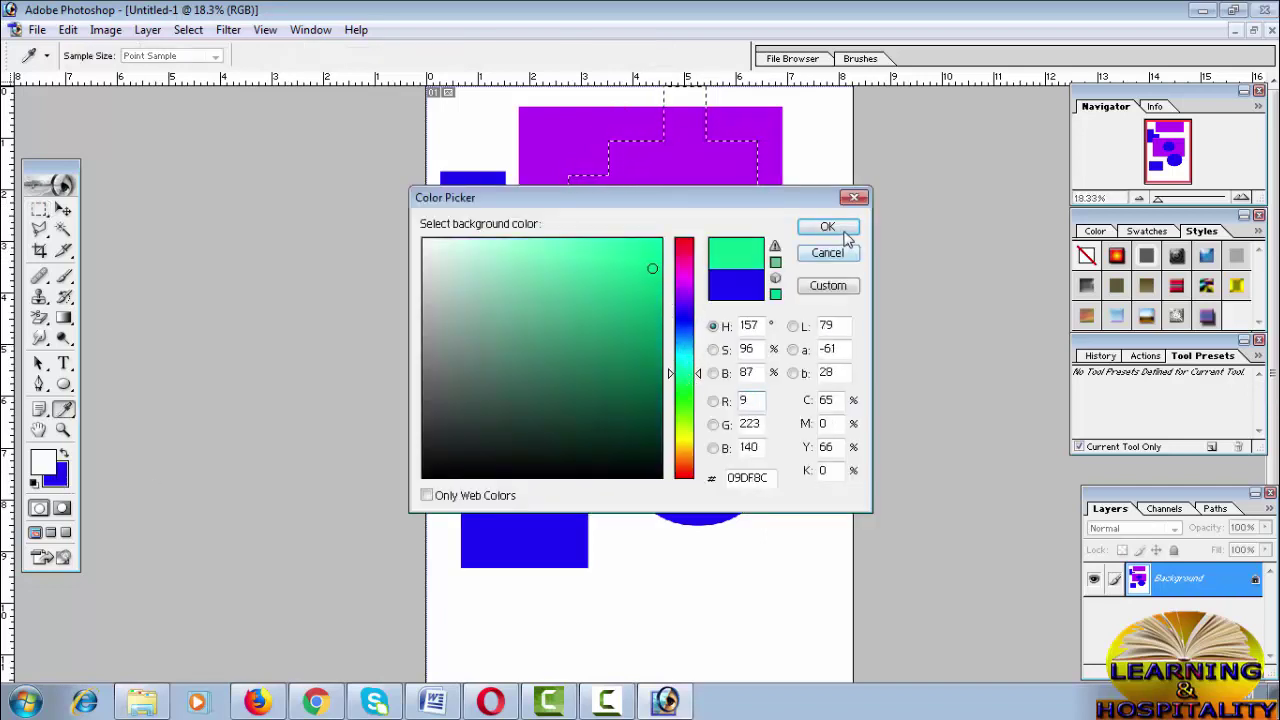
left_click(827, 228)
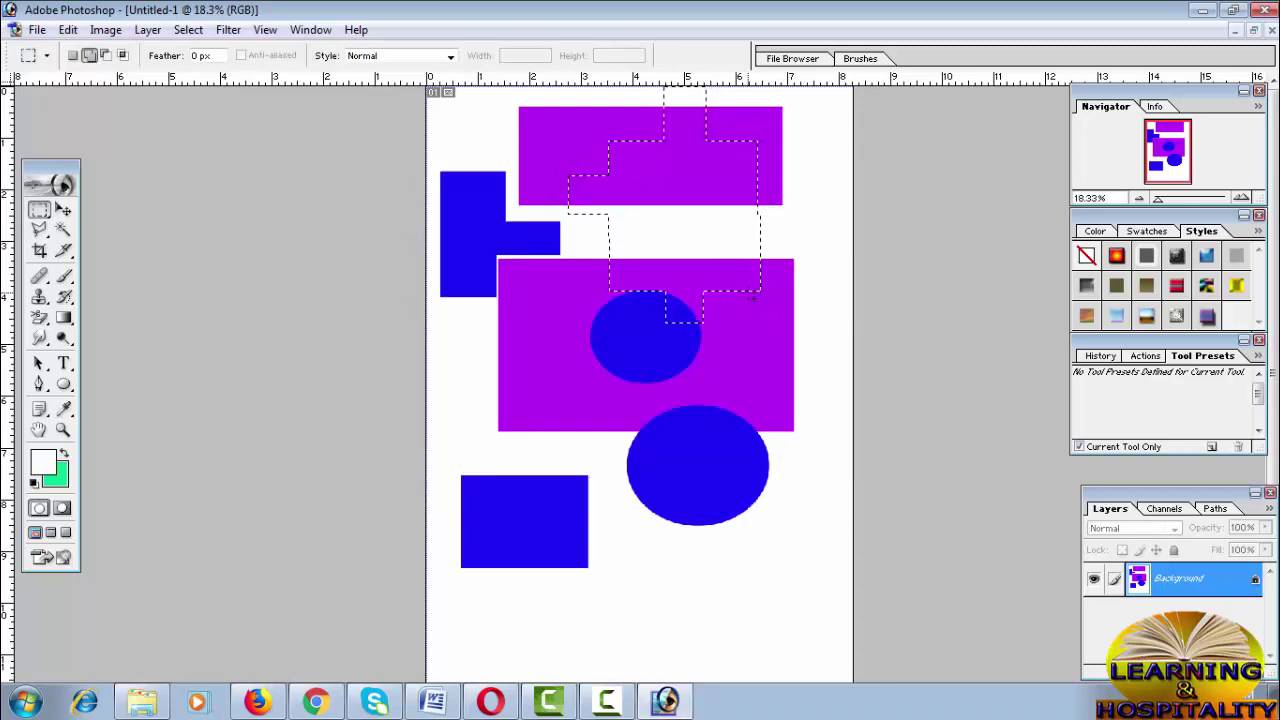
key("Delete")
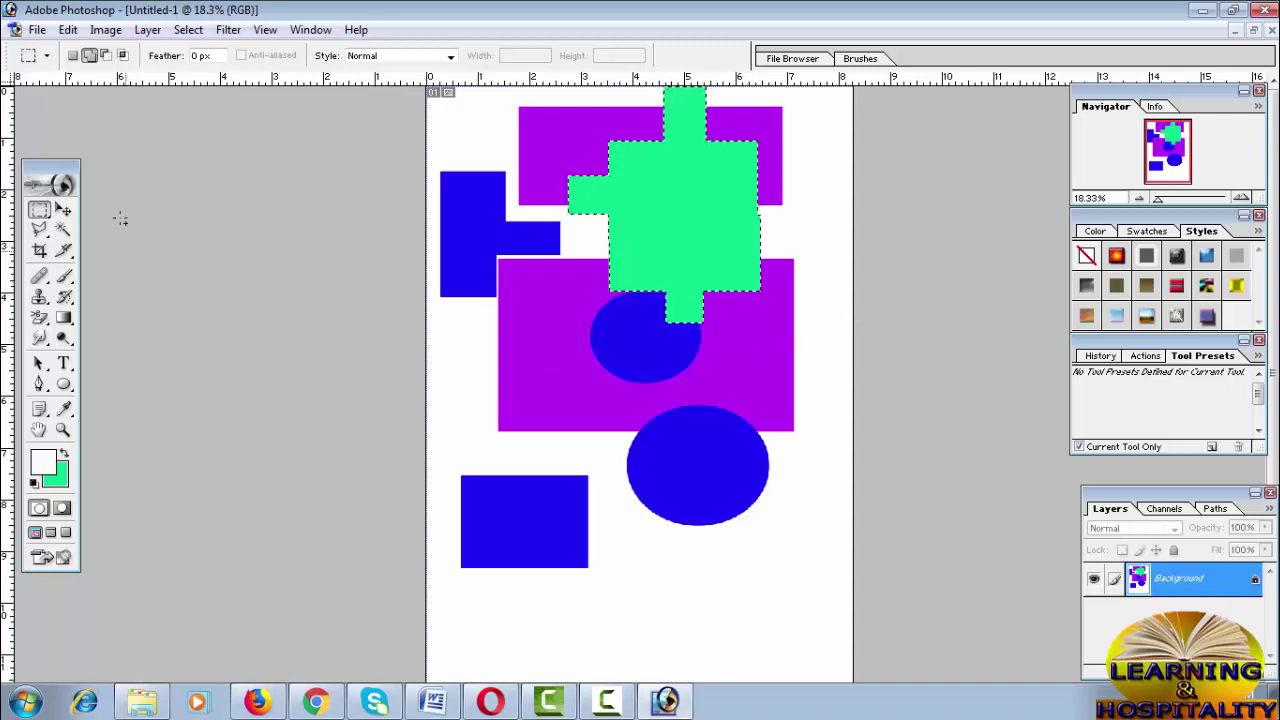
left_click(44, 213)
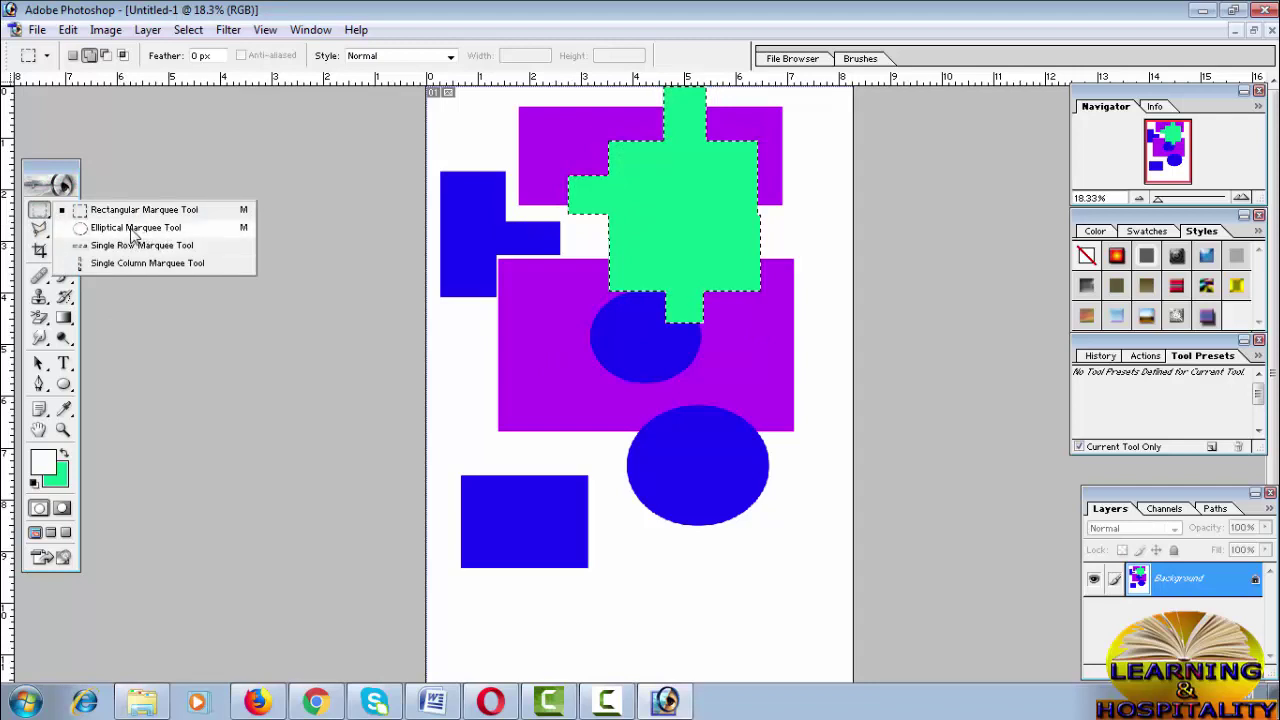
- Draw an elliptical selection below the large blue ellipse and fill it with green
left_click(181, 230)
left_click(140, 230)
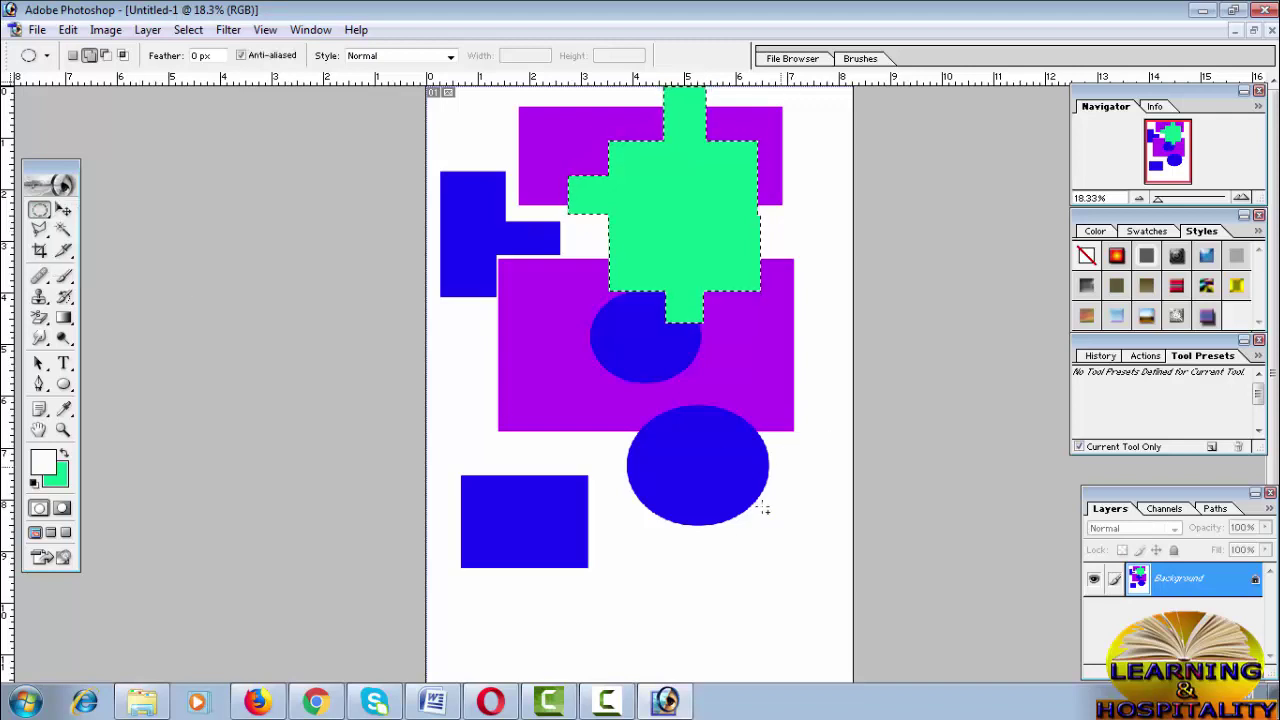
left_click_drag(657, 560, 777, 661)
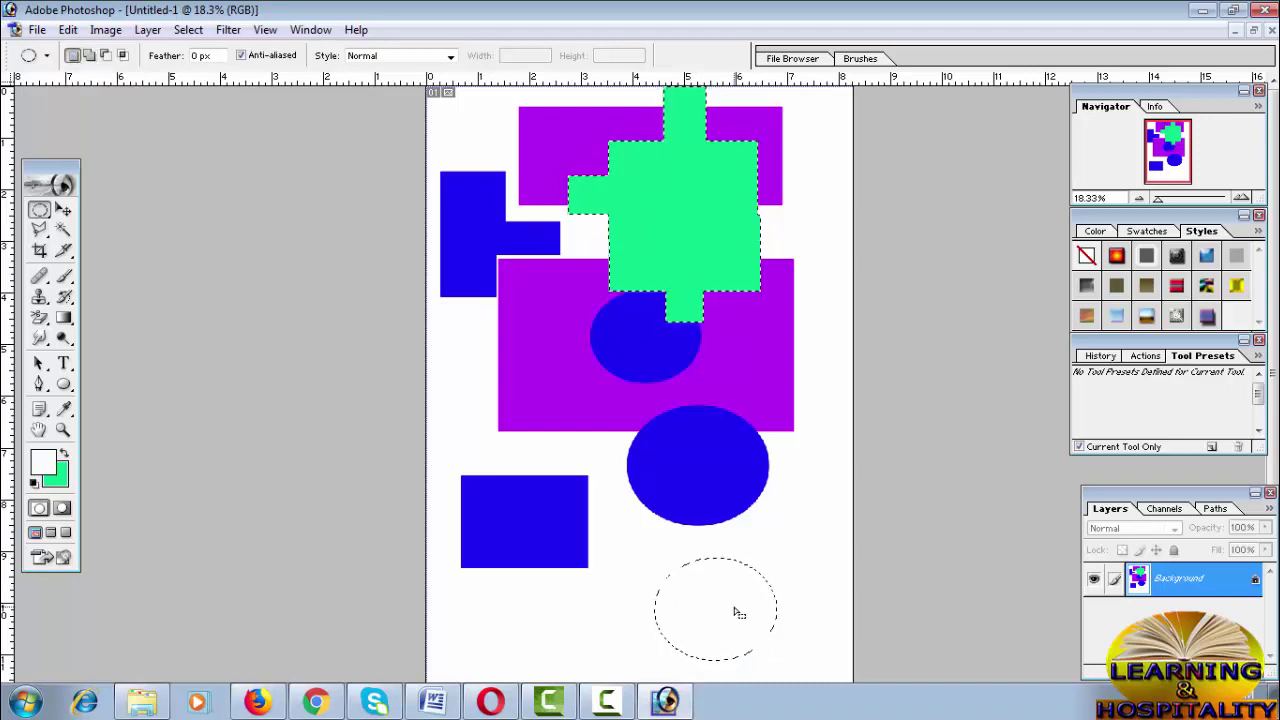
key("ctrl+BackSpace")
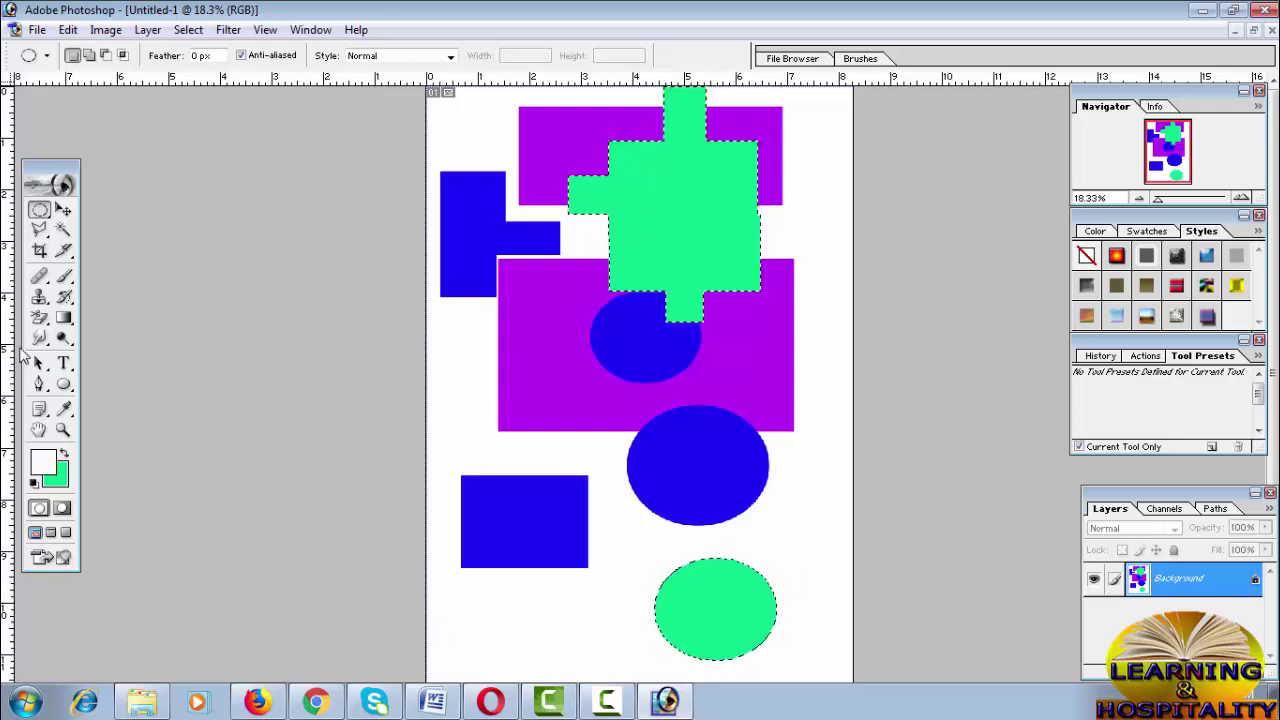
- In Subtract from selection mode, cut ellipses from the selection's top, bottom, right and left
left_click(106, 55)
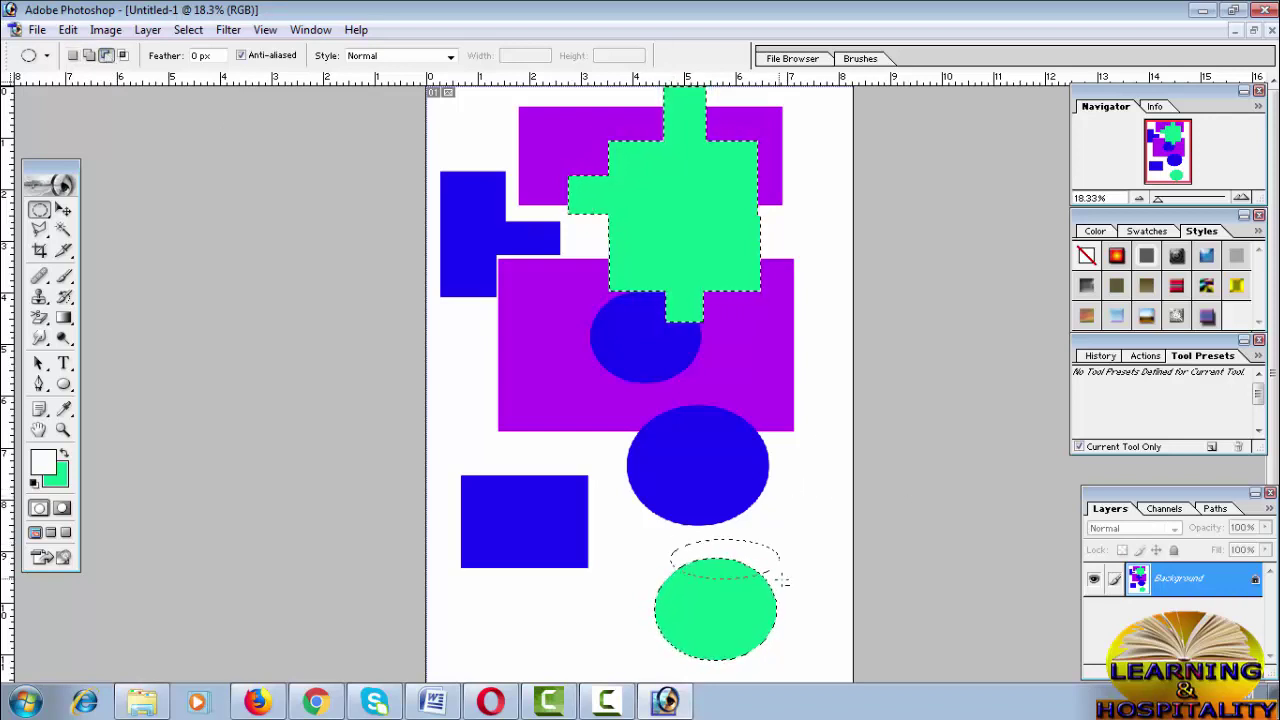
left_click_drag(783, 578, 783, 577)
left_click_drag(702, 637, 793, 647)
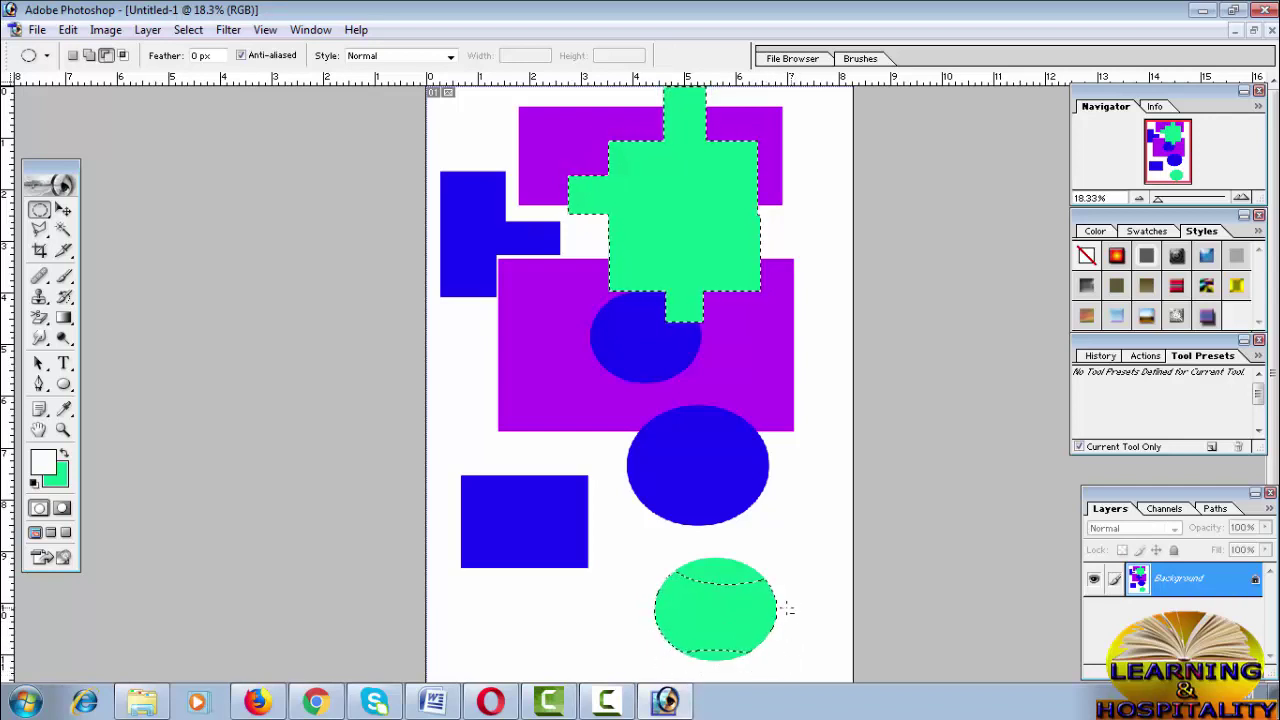
left_click_drag(788, 608, 760, 658)
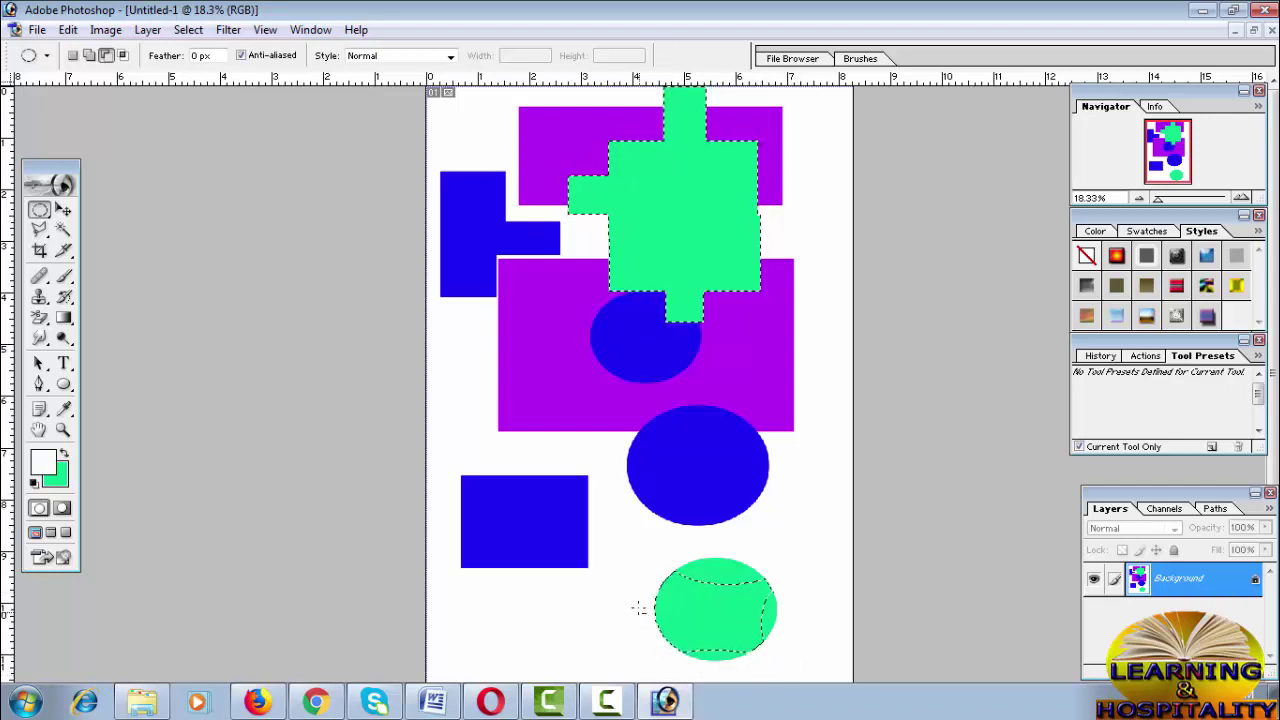
left_click_drag(676, 640, 733, 628)
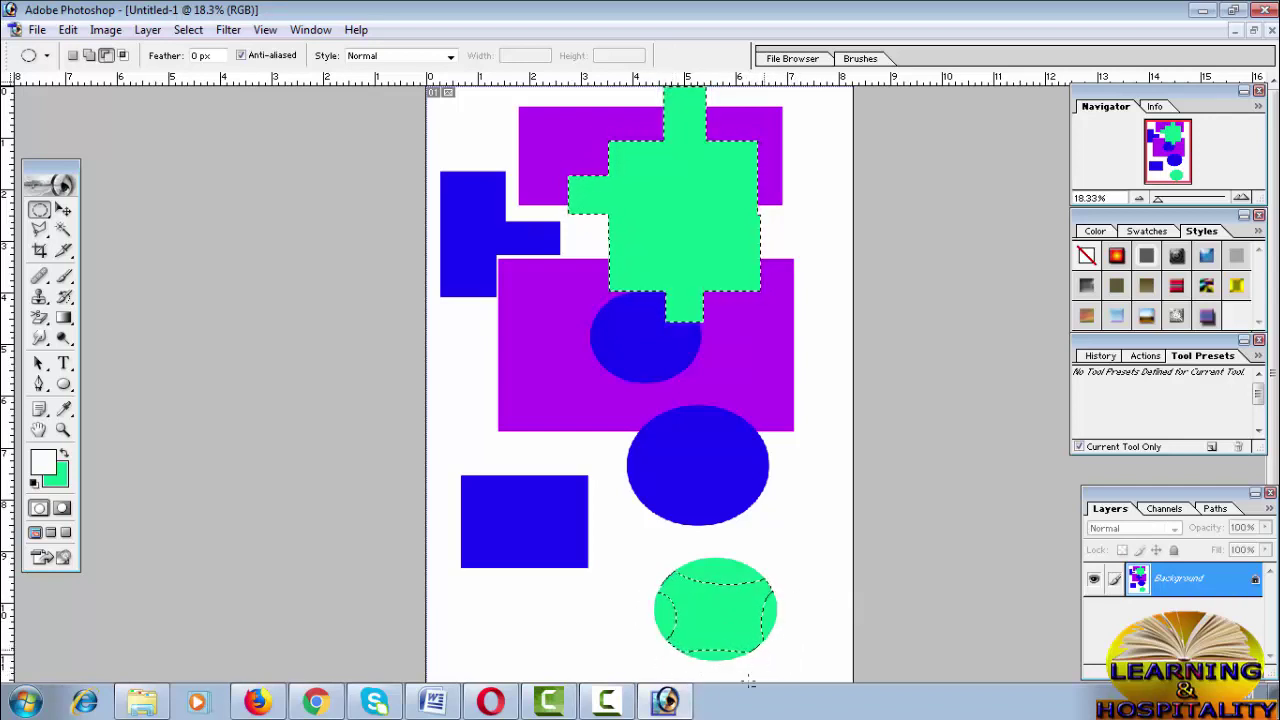
- Set the background colour to navy #08205C and fill the cross and oval centre with it
left_click(58, 478)
left_click(686, 331)
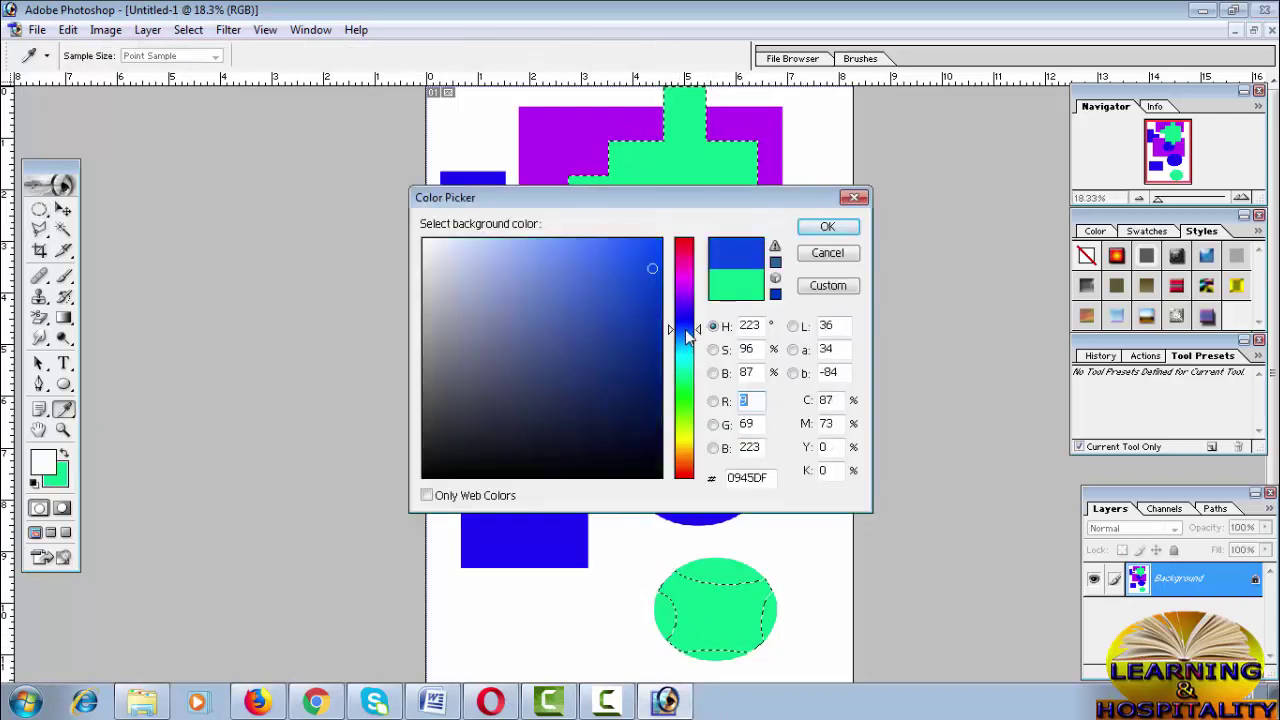
left_click(650, 434)
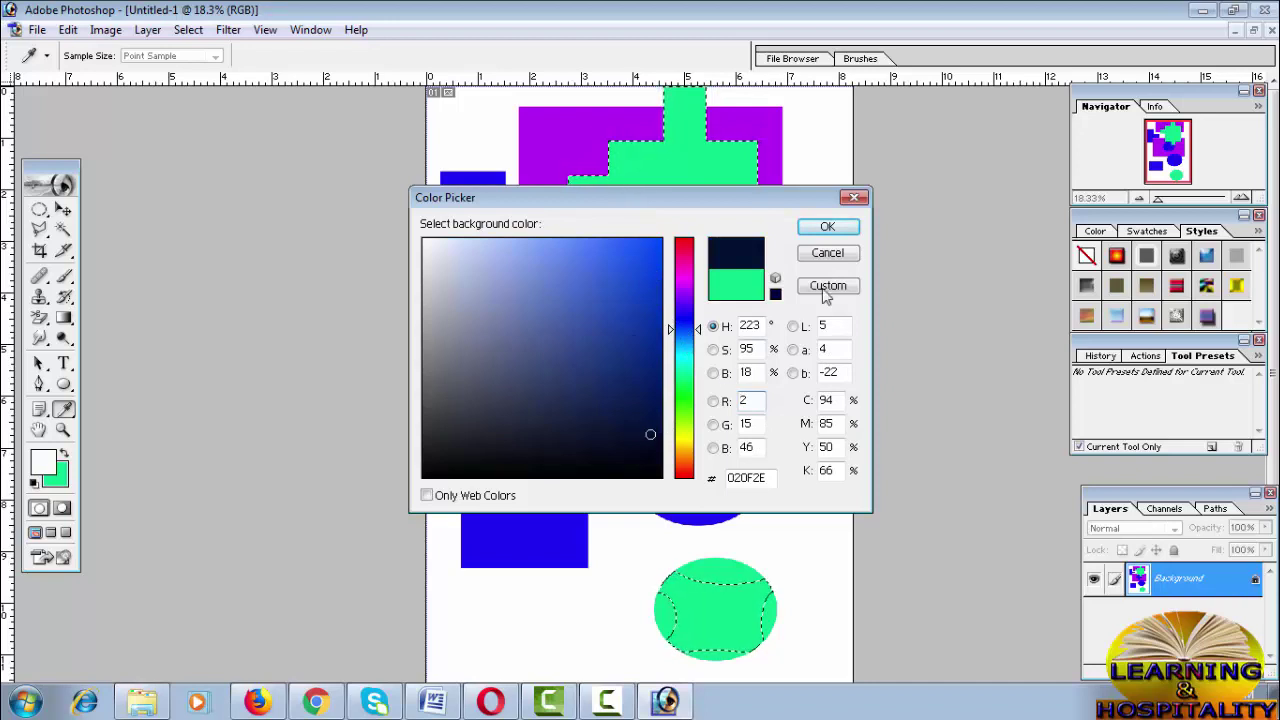
left_click(640, 391)
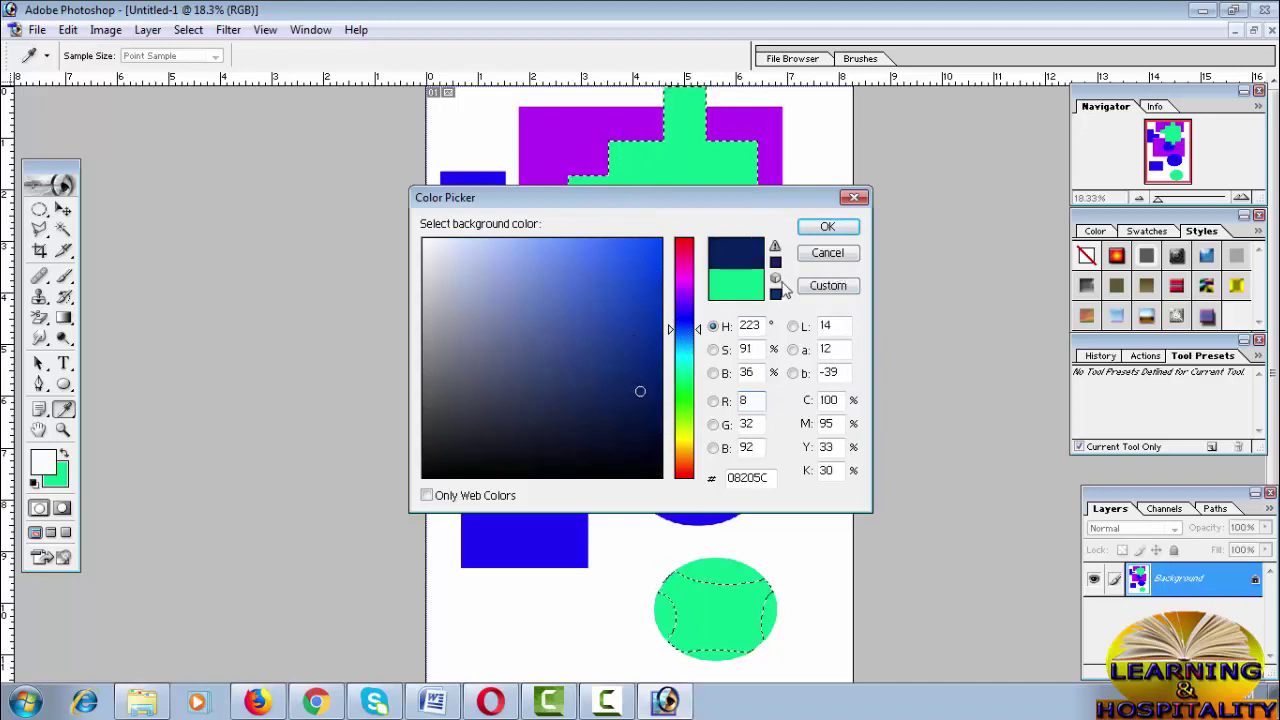
left_click(826, 230)
key("Delete")
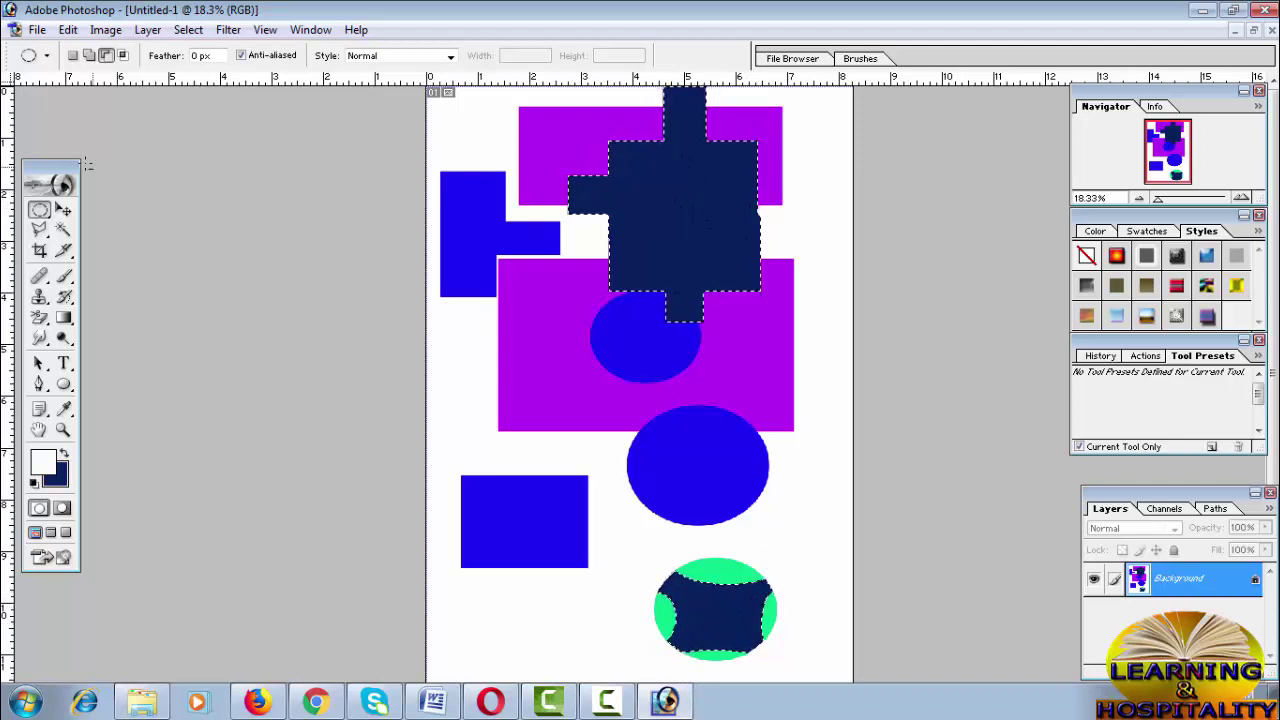
left_click(40, 213)
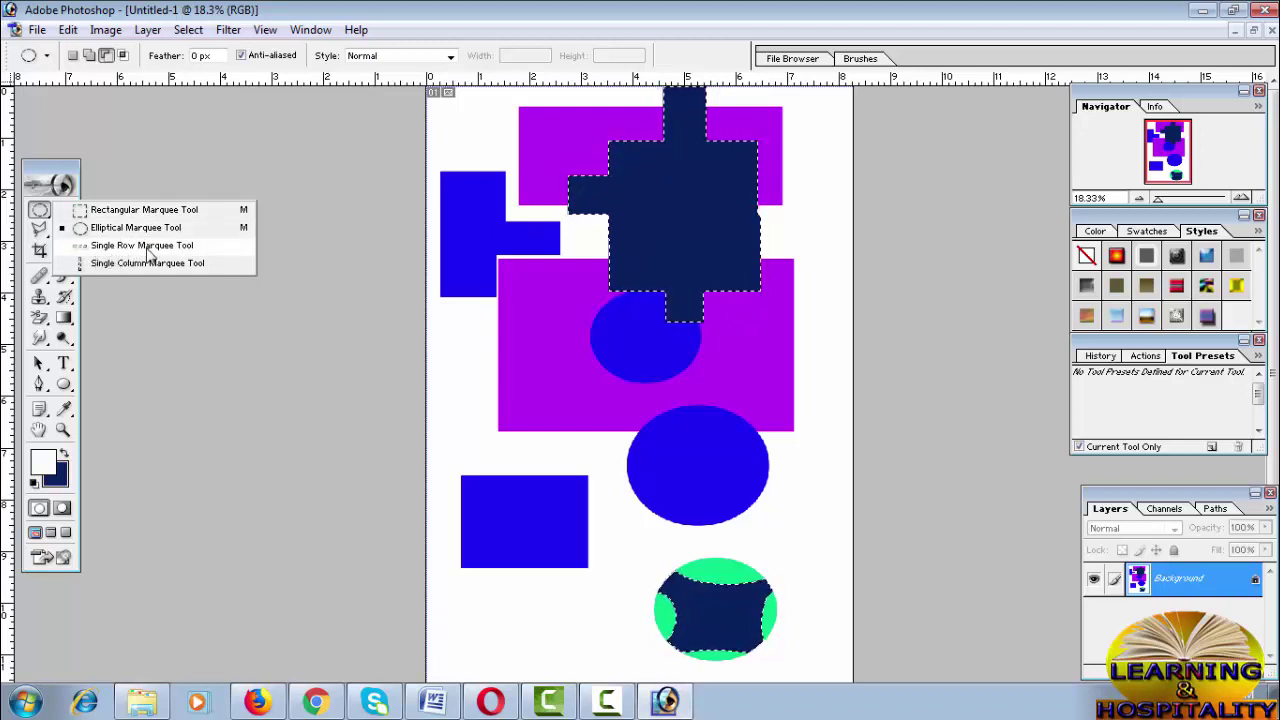
- Select one-pixel rows across the page at two heights with the Single Row Marquee, then deselect
left_click(95, 210)
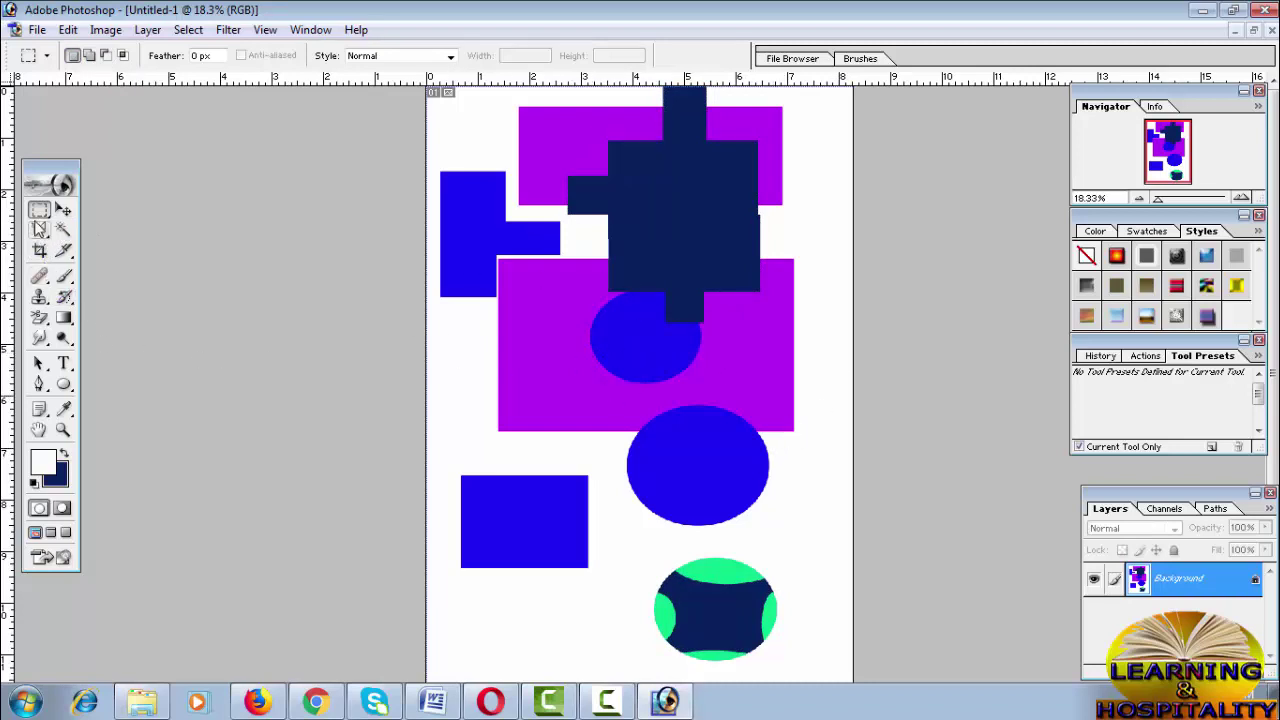
left_click(38, 213)
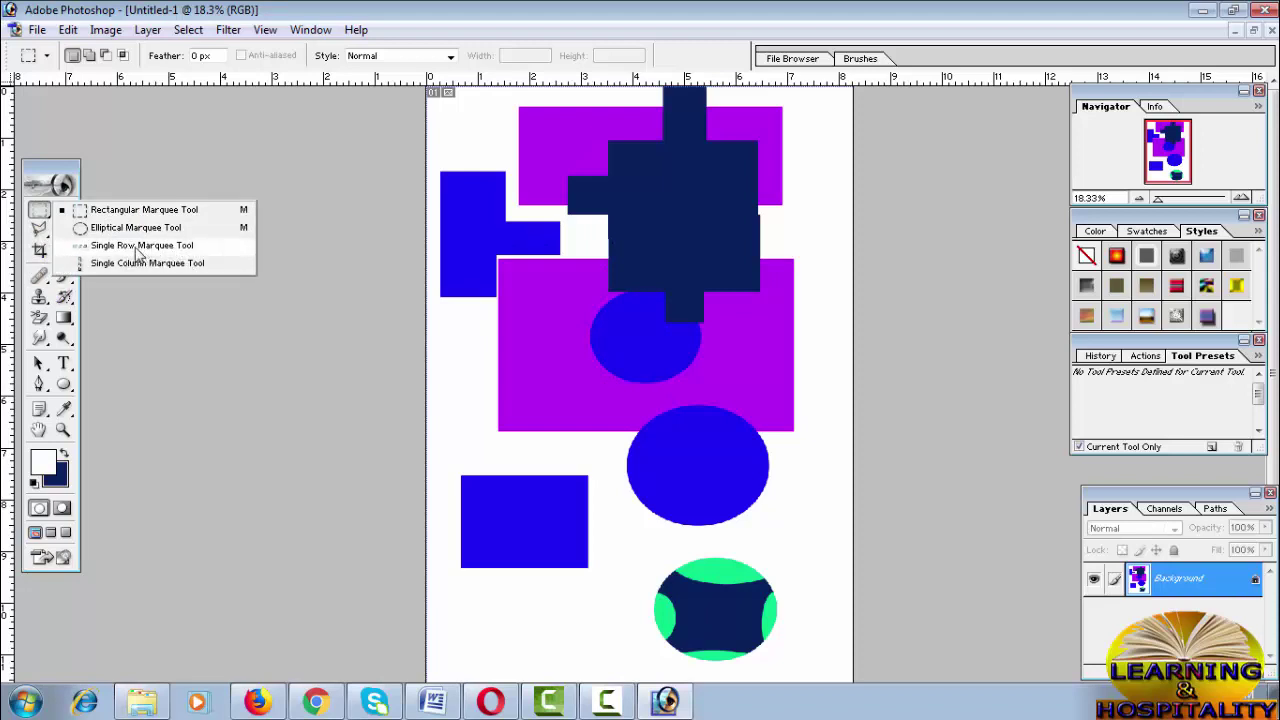
left_click(120, 245)
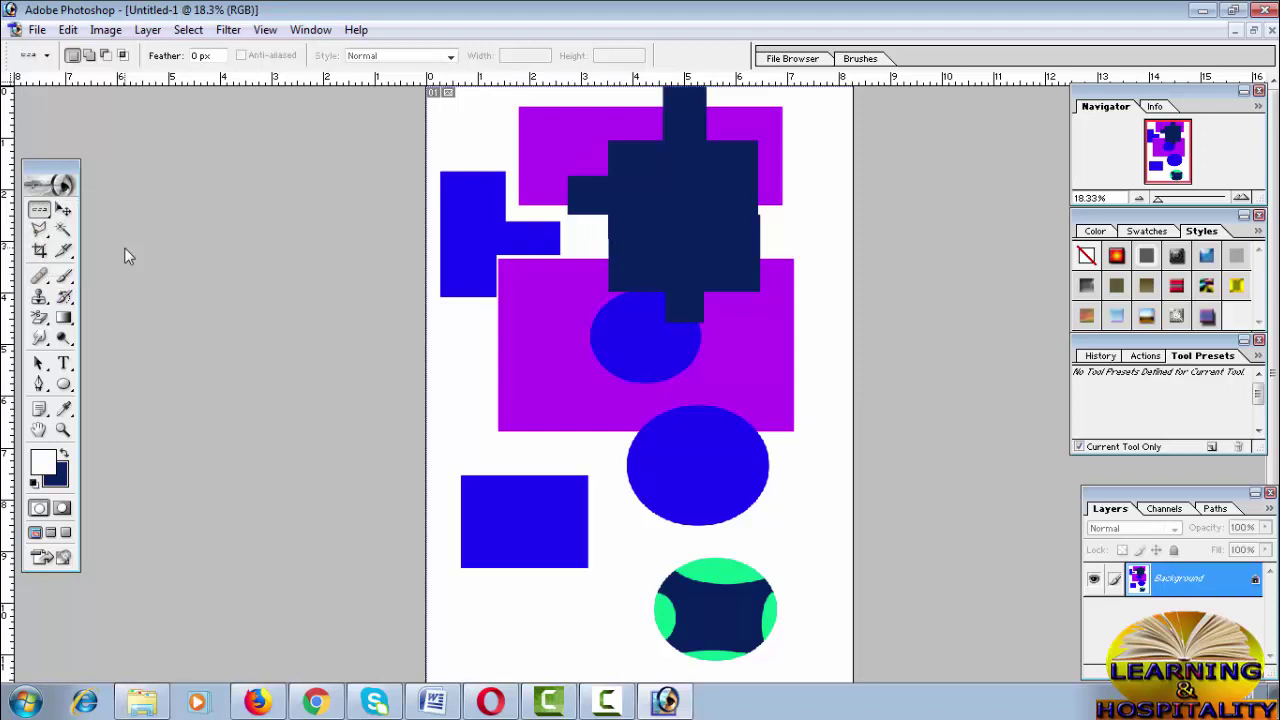
left_click(497, 373)
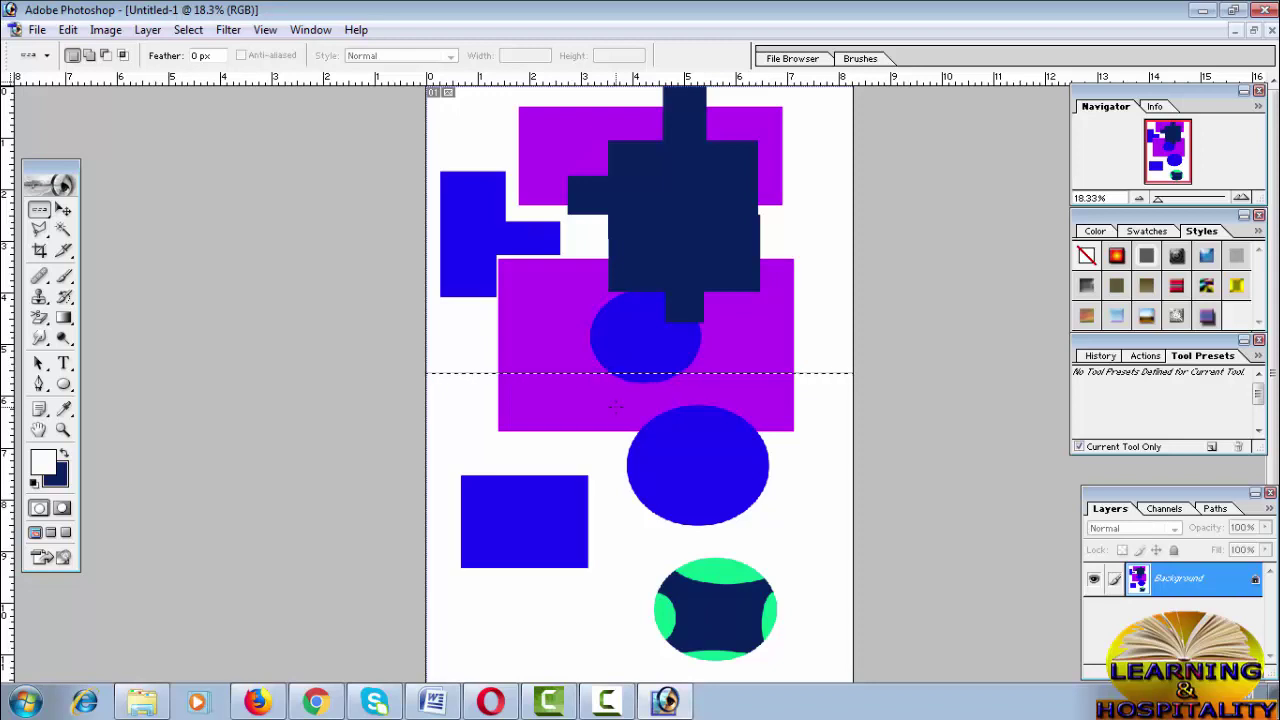
left_click(485, 423)
key("ctrl+d")
- Select single-pixel rows near the top and middle of the page, then clear the selection
left_click(550, 138)
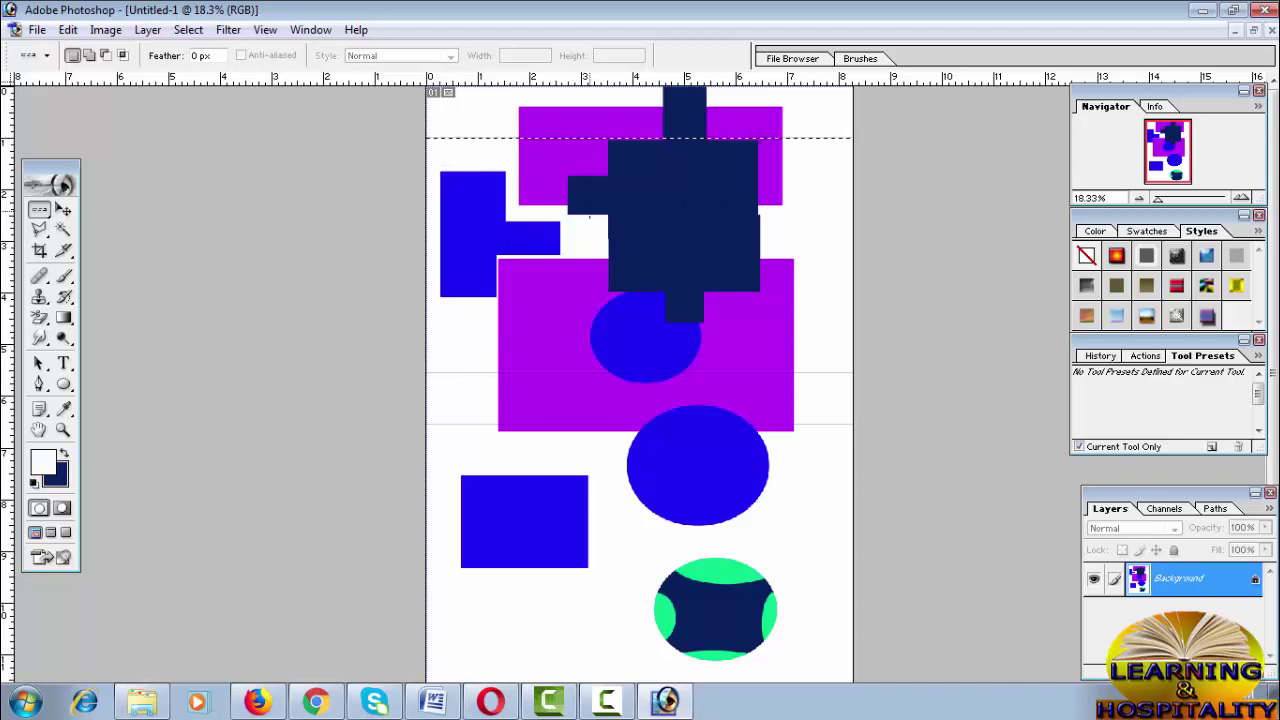
left_click(468, 330)
left_click(684, 704)
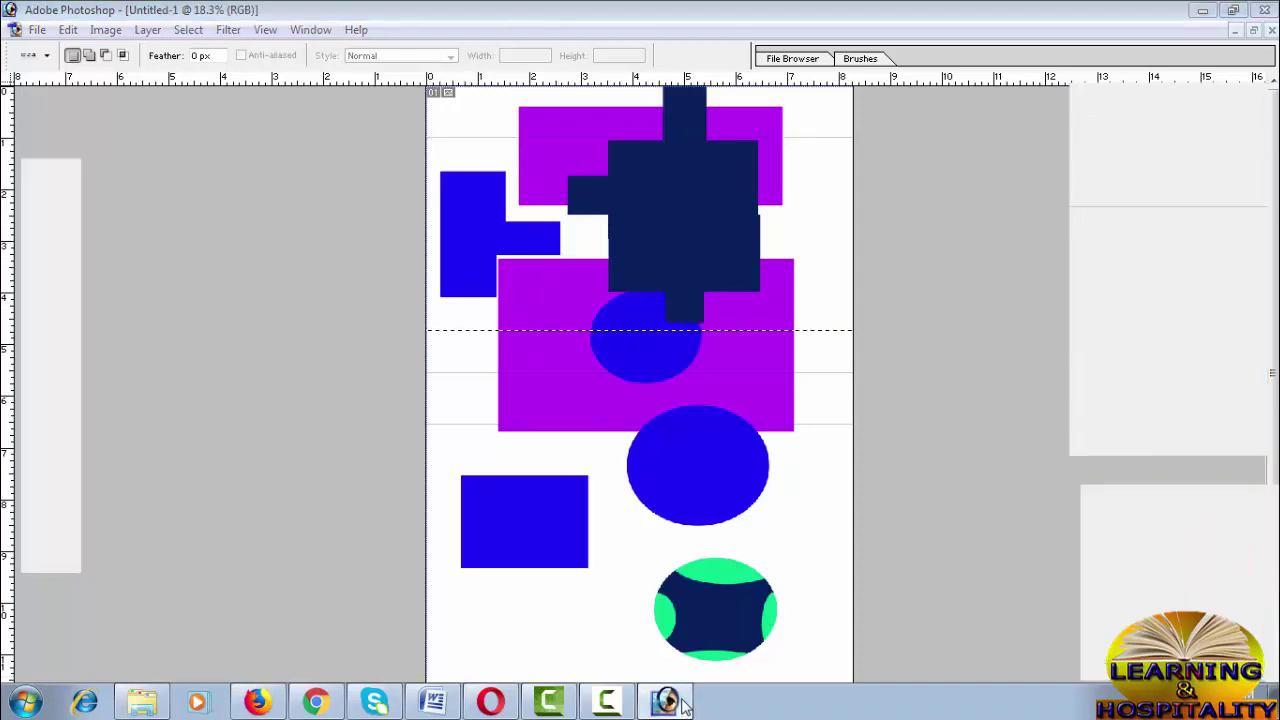
left_click(666, 702)
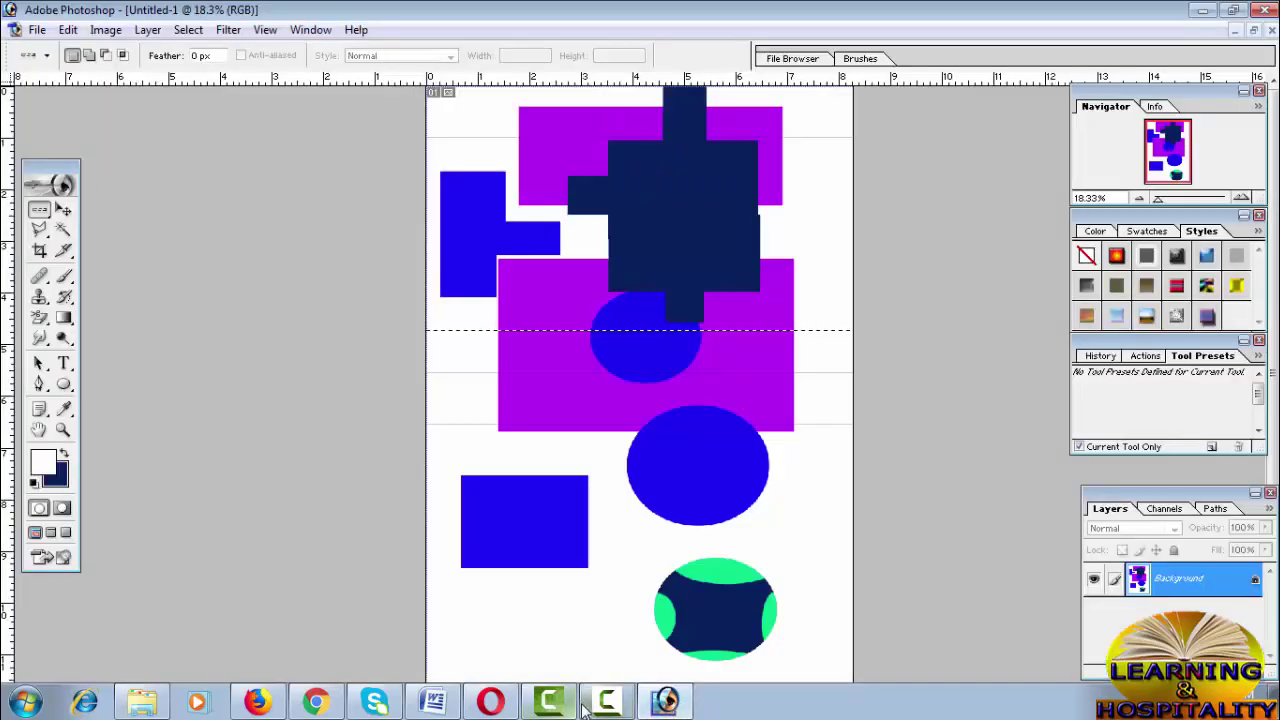
left_click(607, 702)
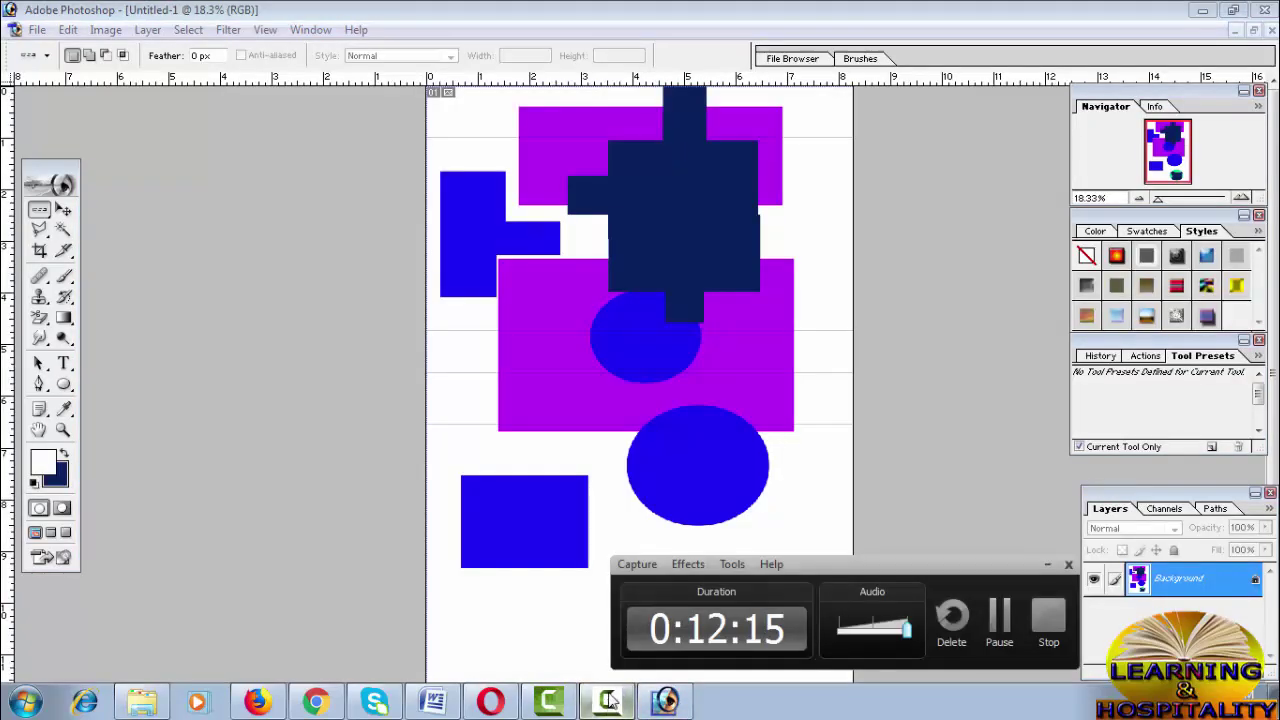
left_click(610, 702)
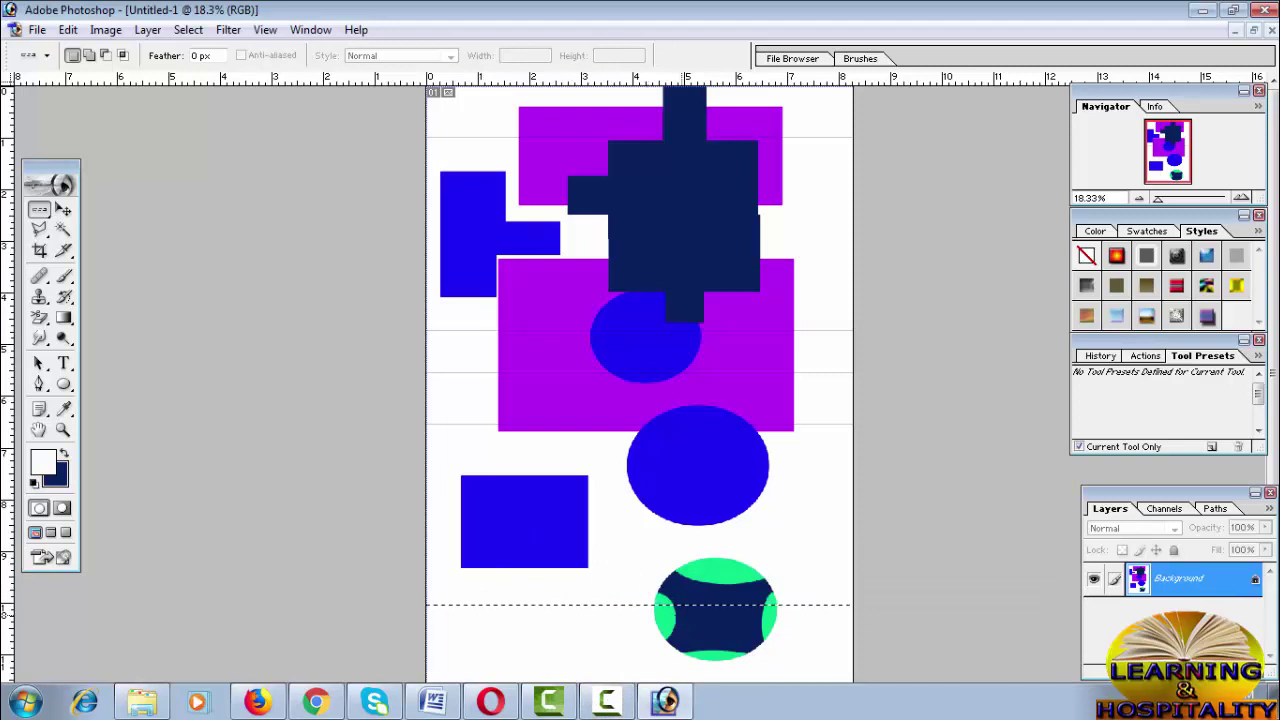
left_click(681, 531)
right_click(39, 210)
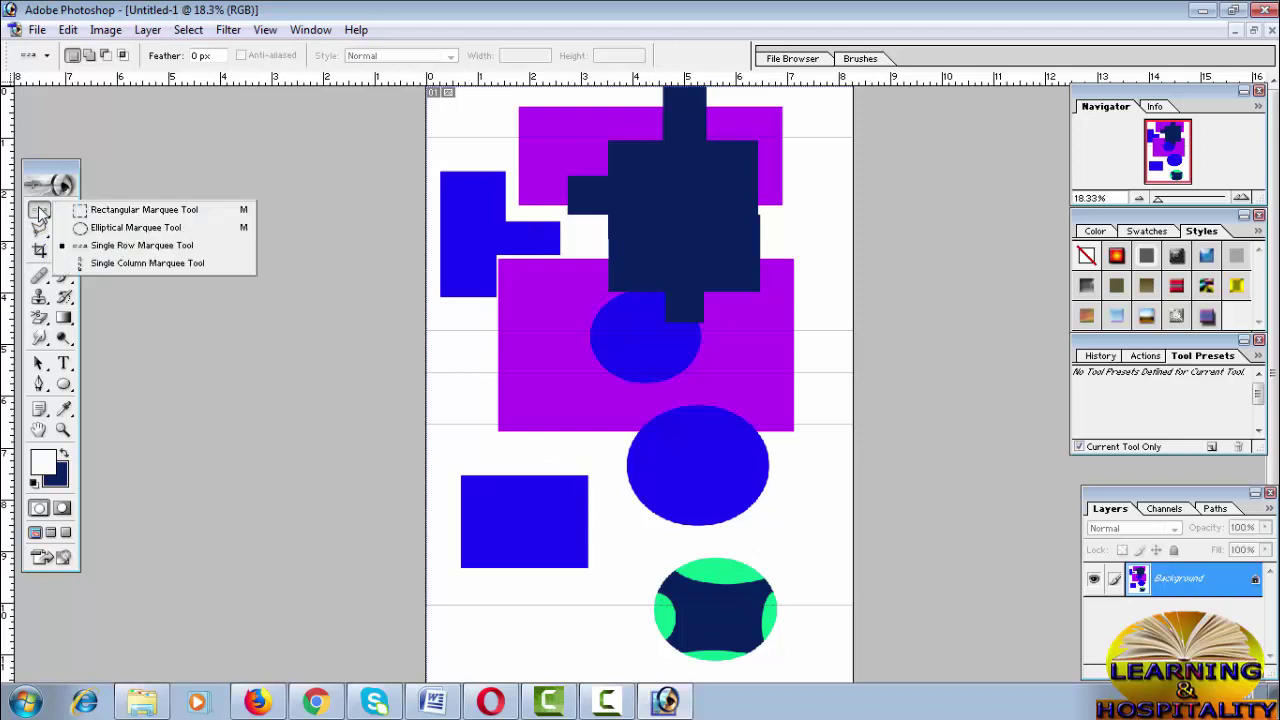
- Select one-pixel columns at several positions with the Single Column Marquee, ending near the right edge
left_click(149, 263)
left_click(503, 280)
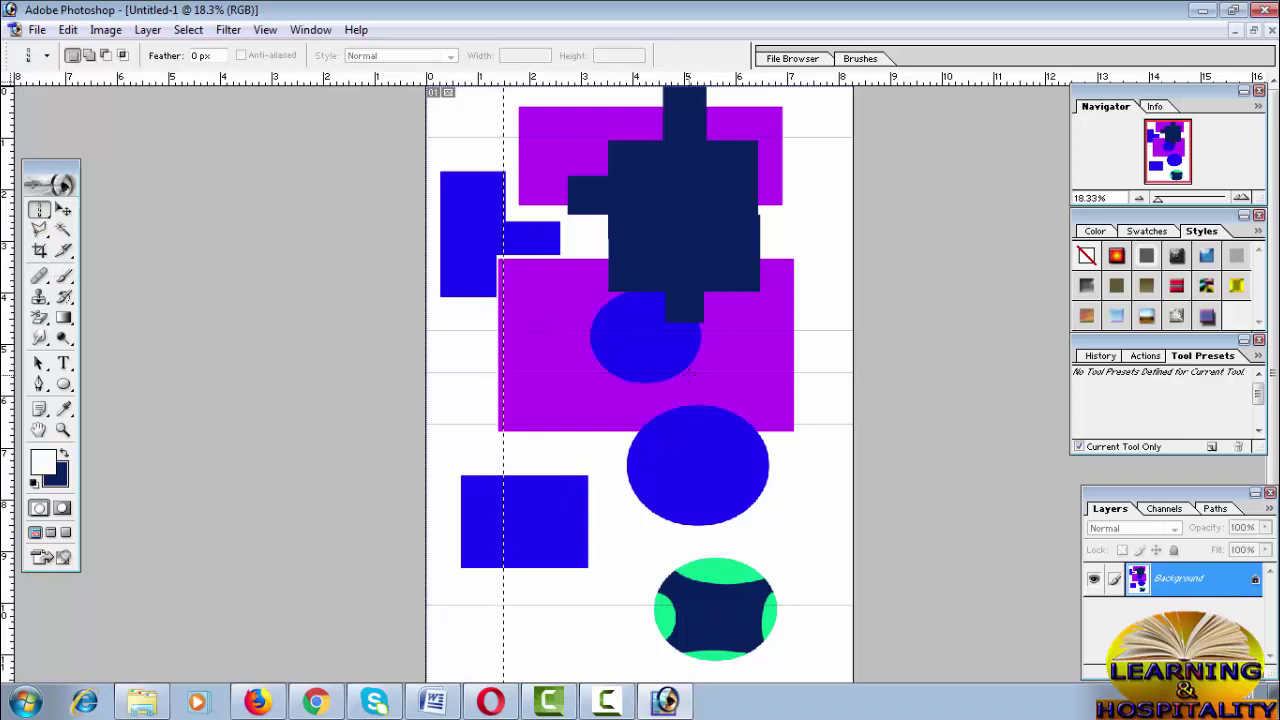
left_click(603, 590)
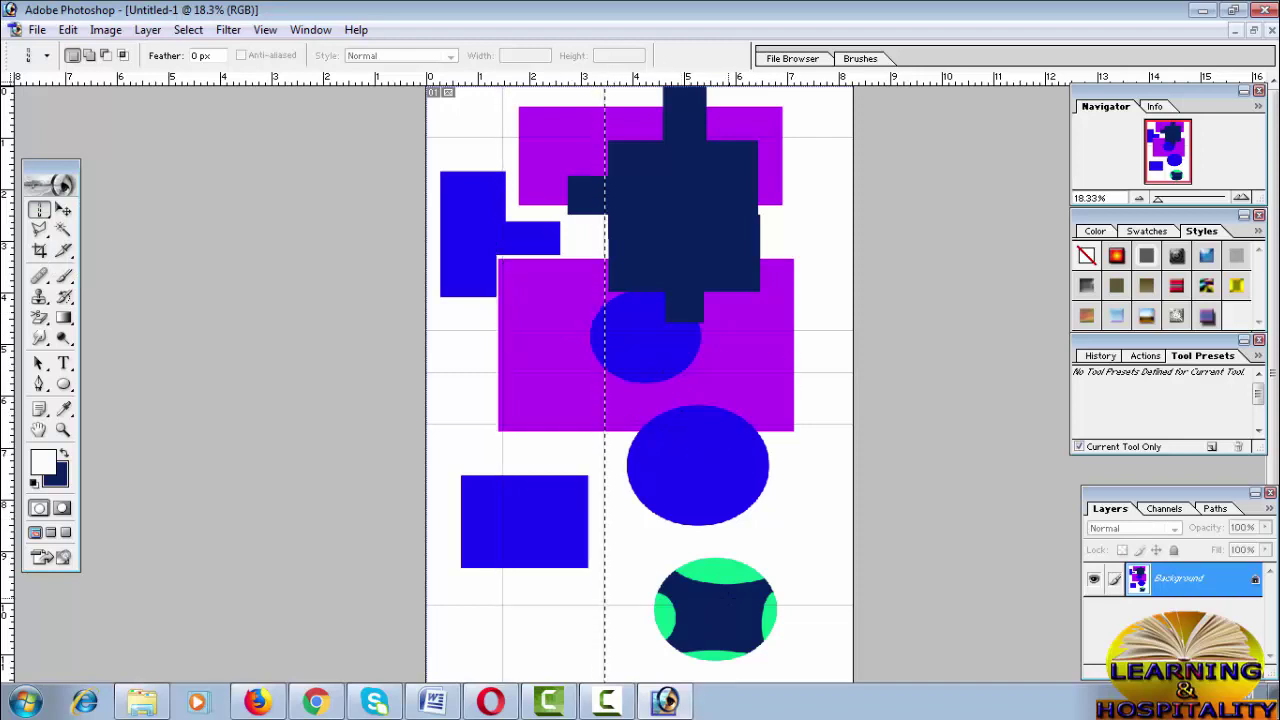
key("ctrl+d")
left_click(777, 545)
key("ctrl+d")
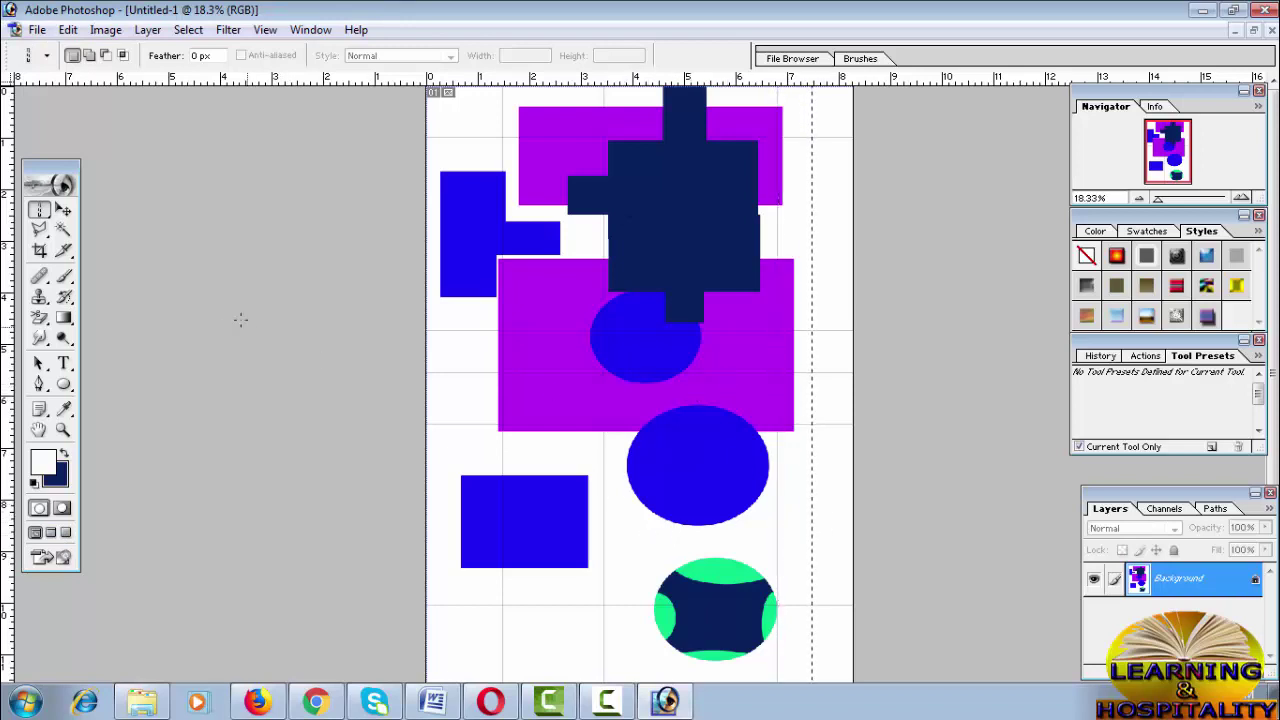
- Switch back to the Rectangular Marquee Tool
left_click_drag(38, 210, 110, 212)
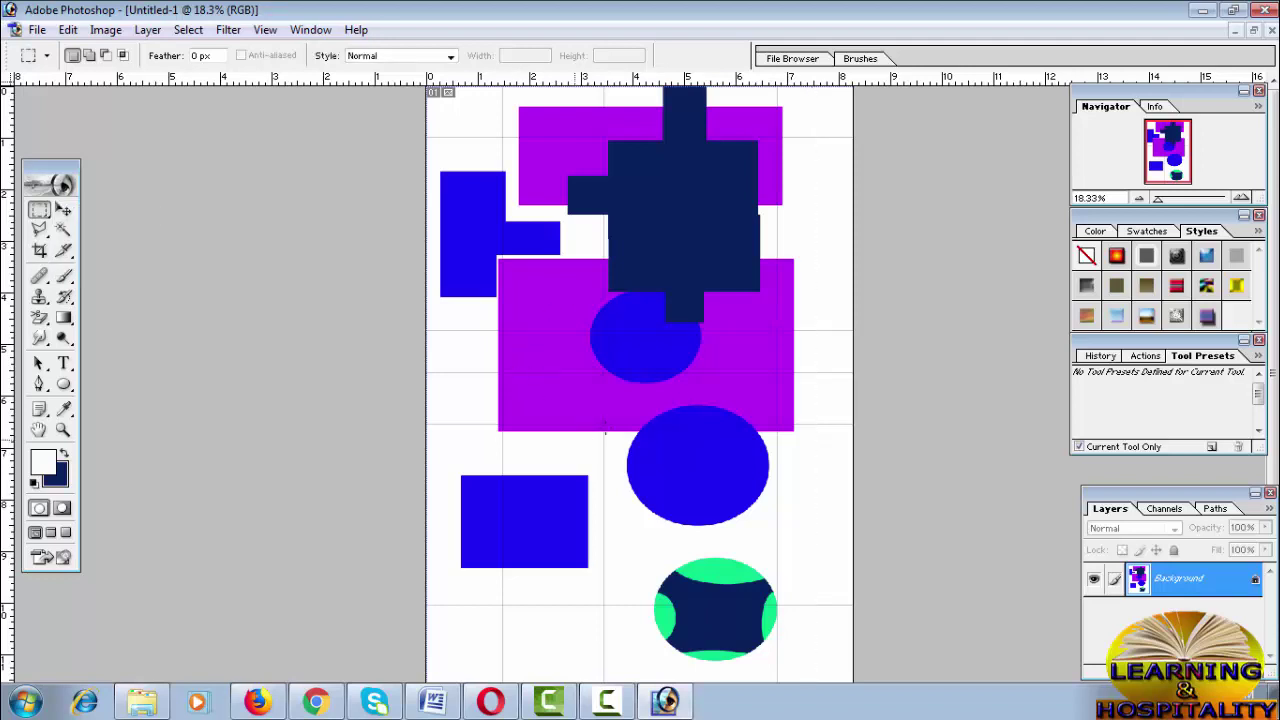
scroll(670, 426, "down", 1)
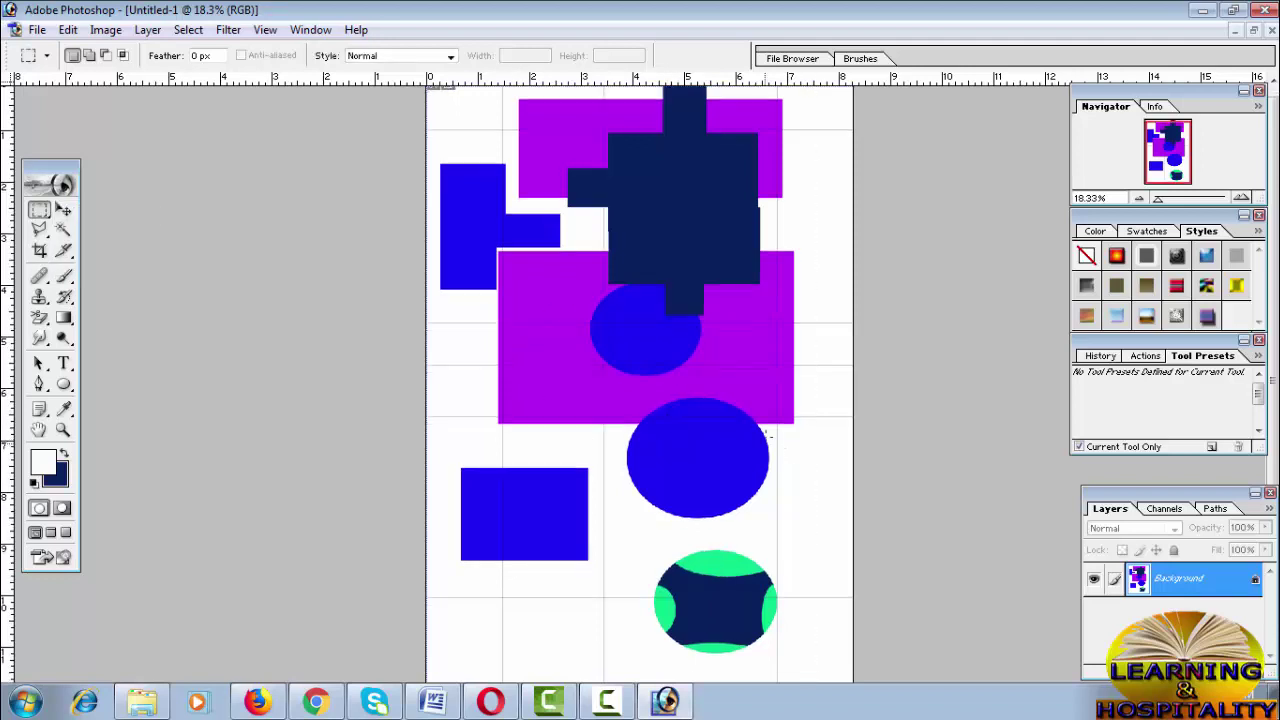